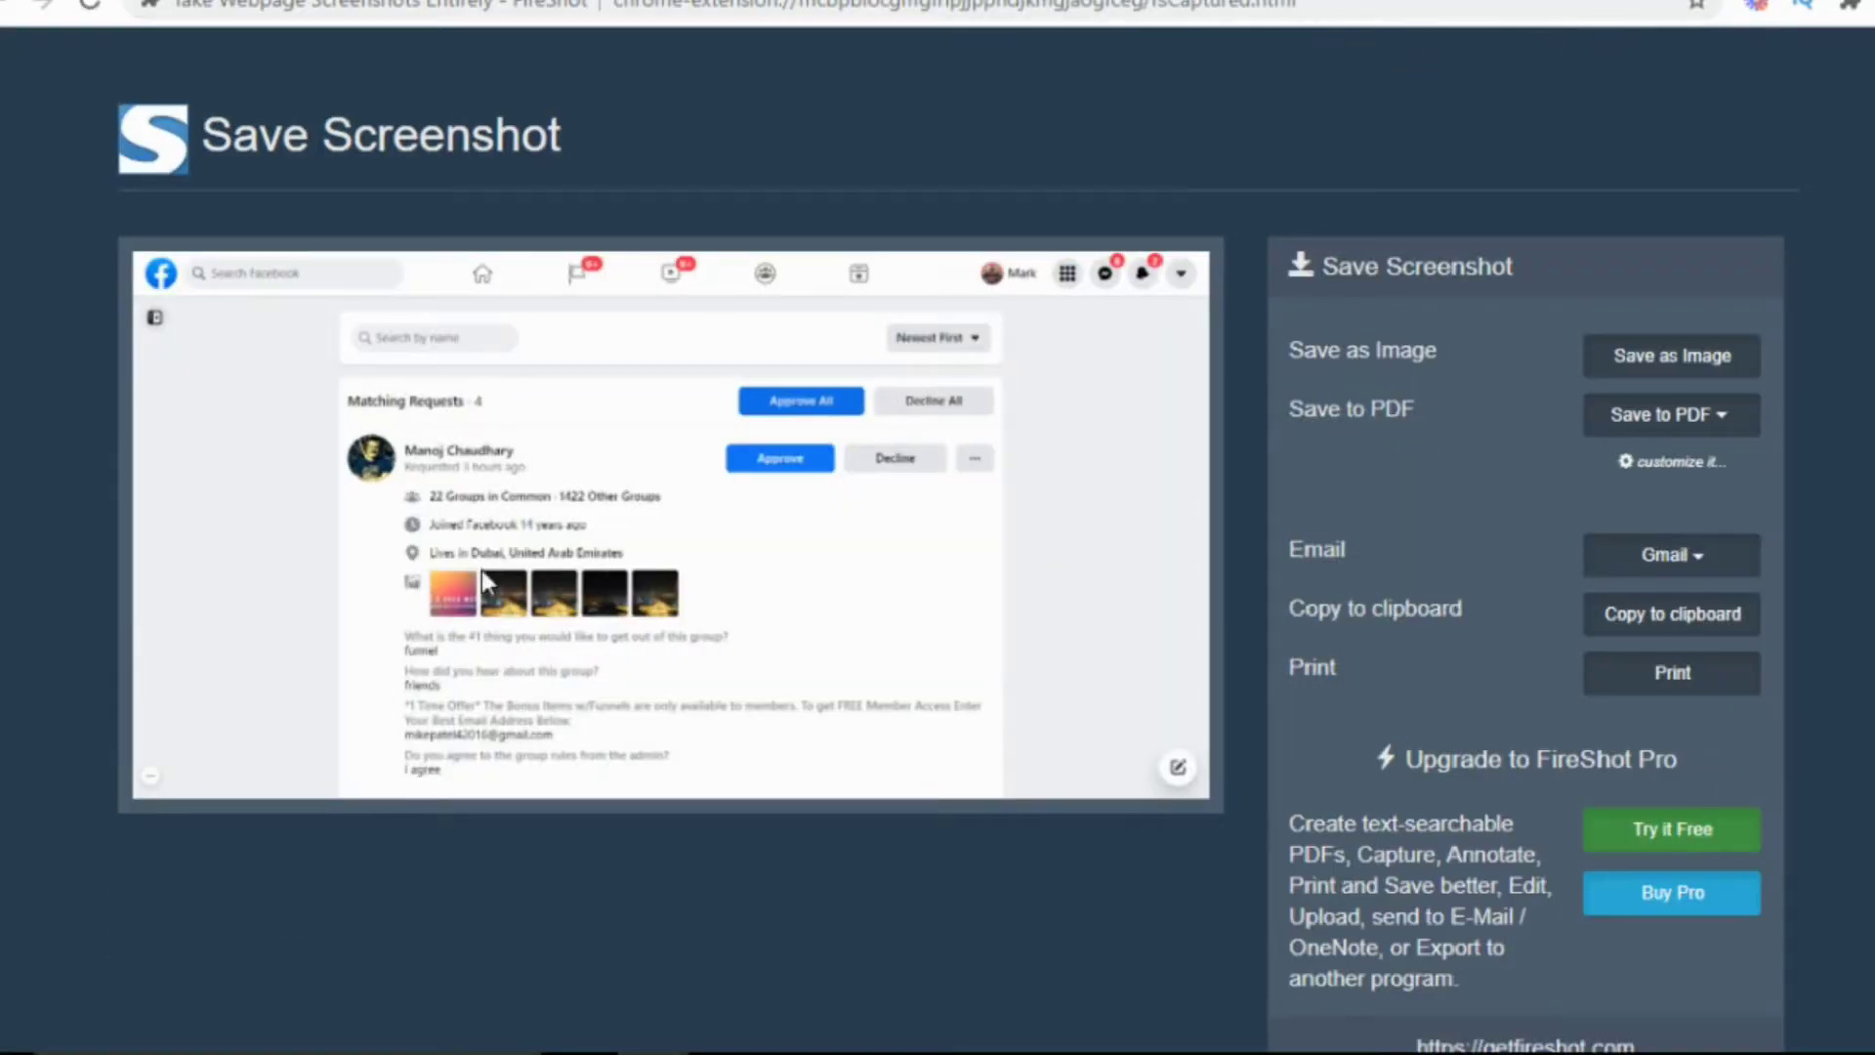
Step: Copy the FireShot member-requests capture, then move down the filmstrip to the blank slide 10
left_click(1635, 636)
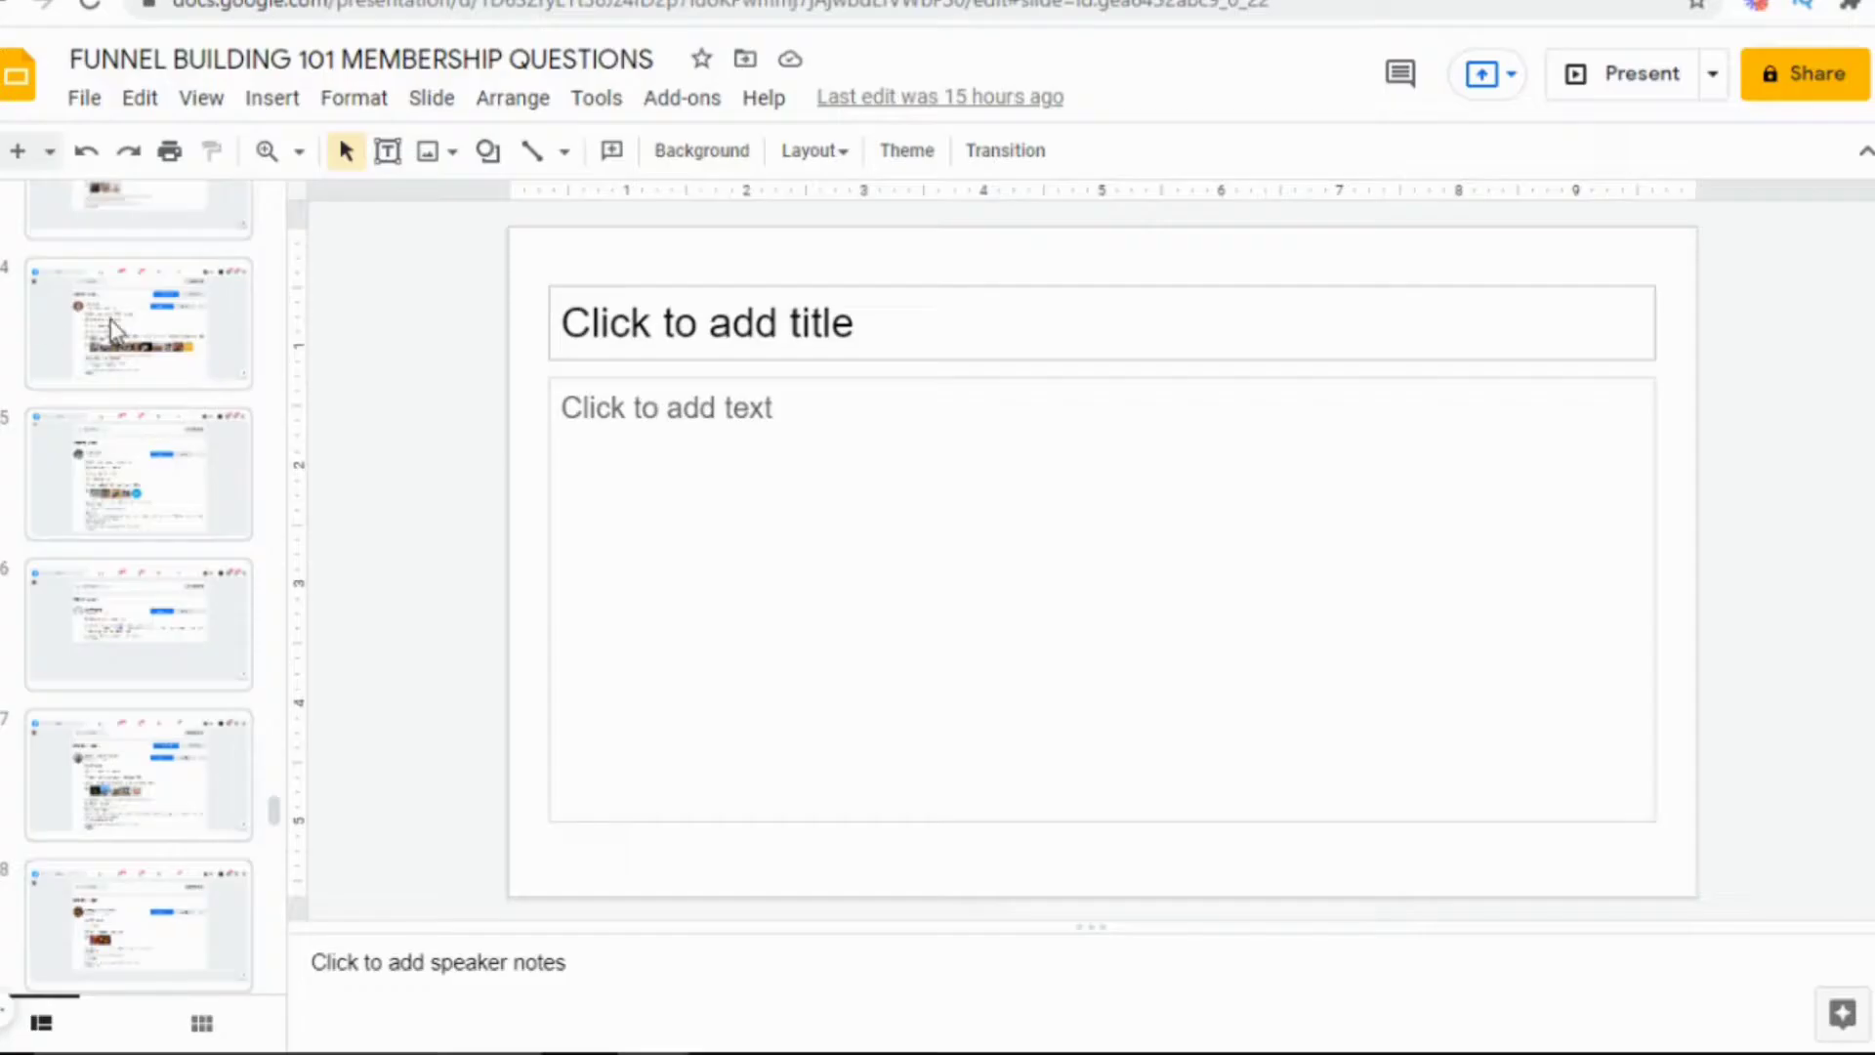
left_click(113, 327)
left_click(110, 611)
scroll(109, 611, "down", 2)
left_click(110, 611)
left_click(97, 617)
scroll(100, 615, "down", 2)
Step: Paste the Facebook member-request screenshot onto slide 10
left_click(100, 615)
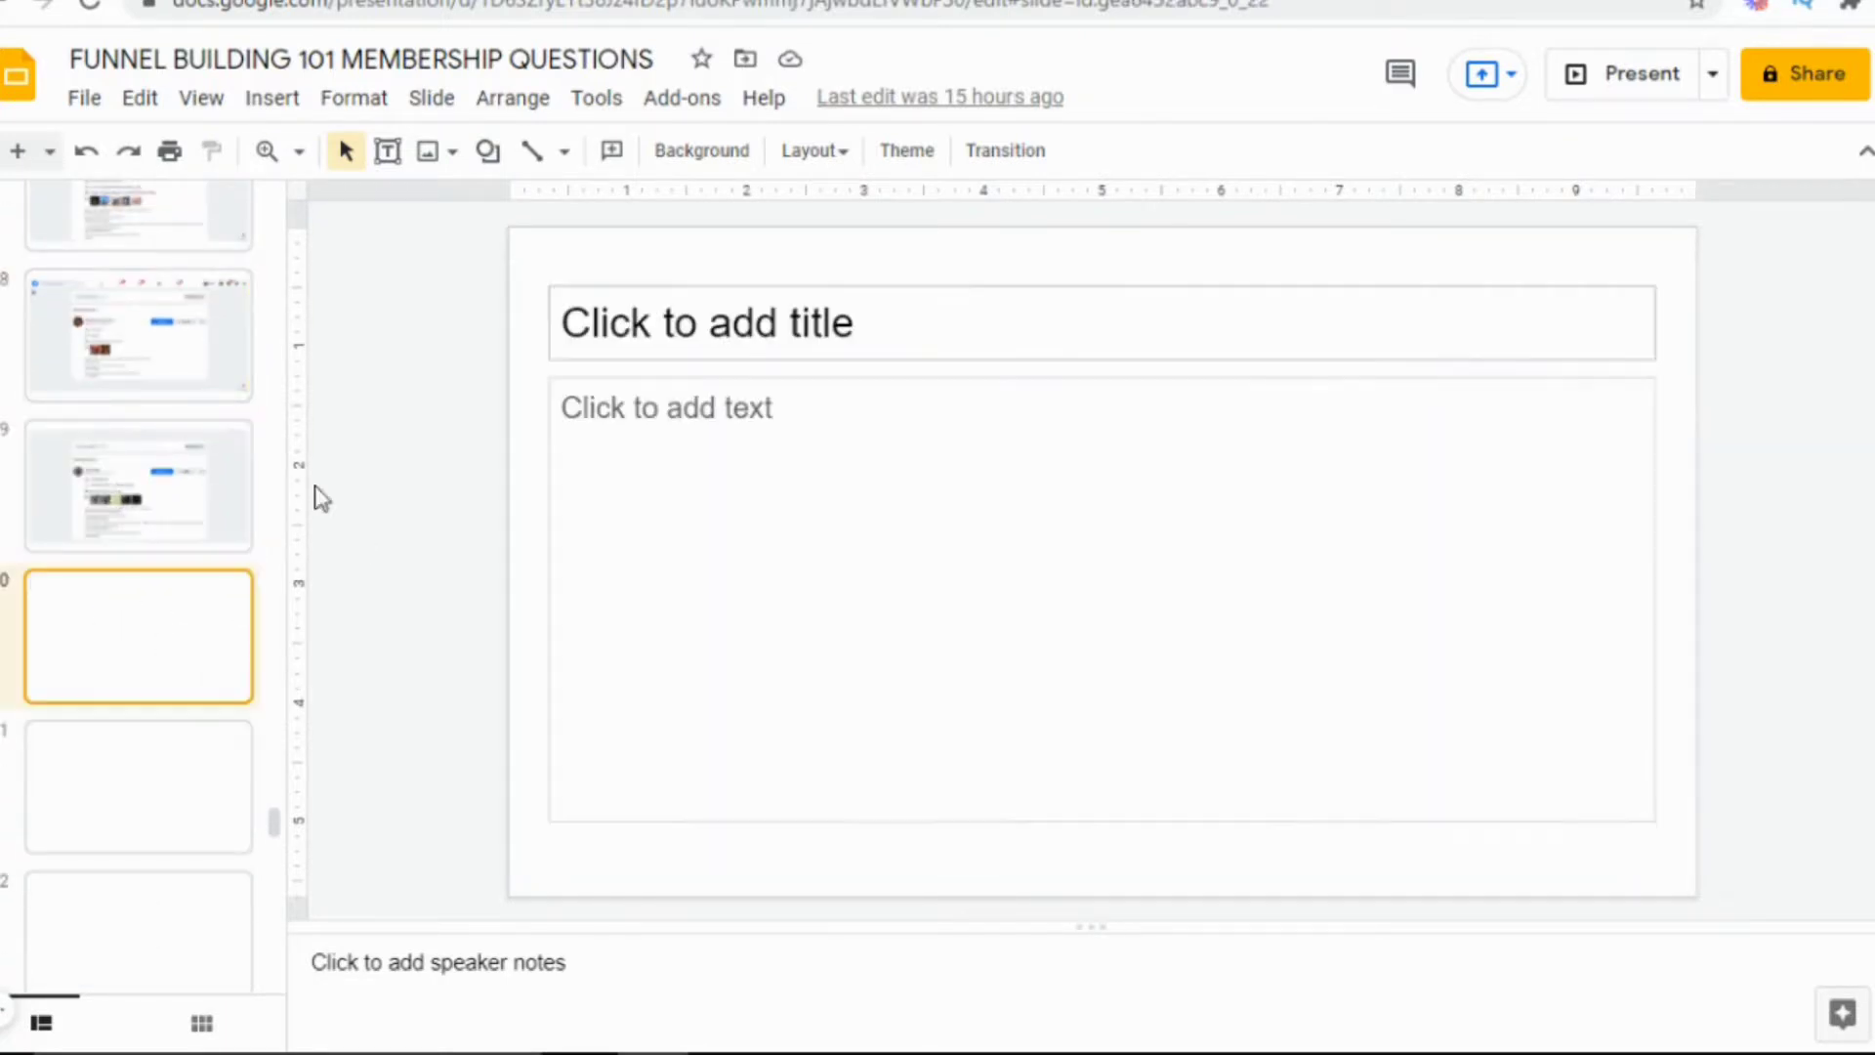
right_click(553, 273)
left_click(626, 388)
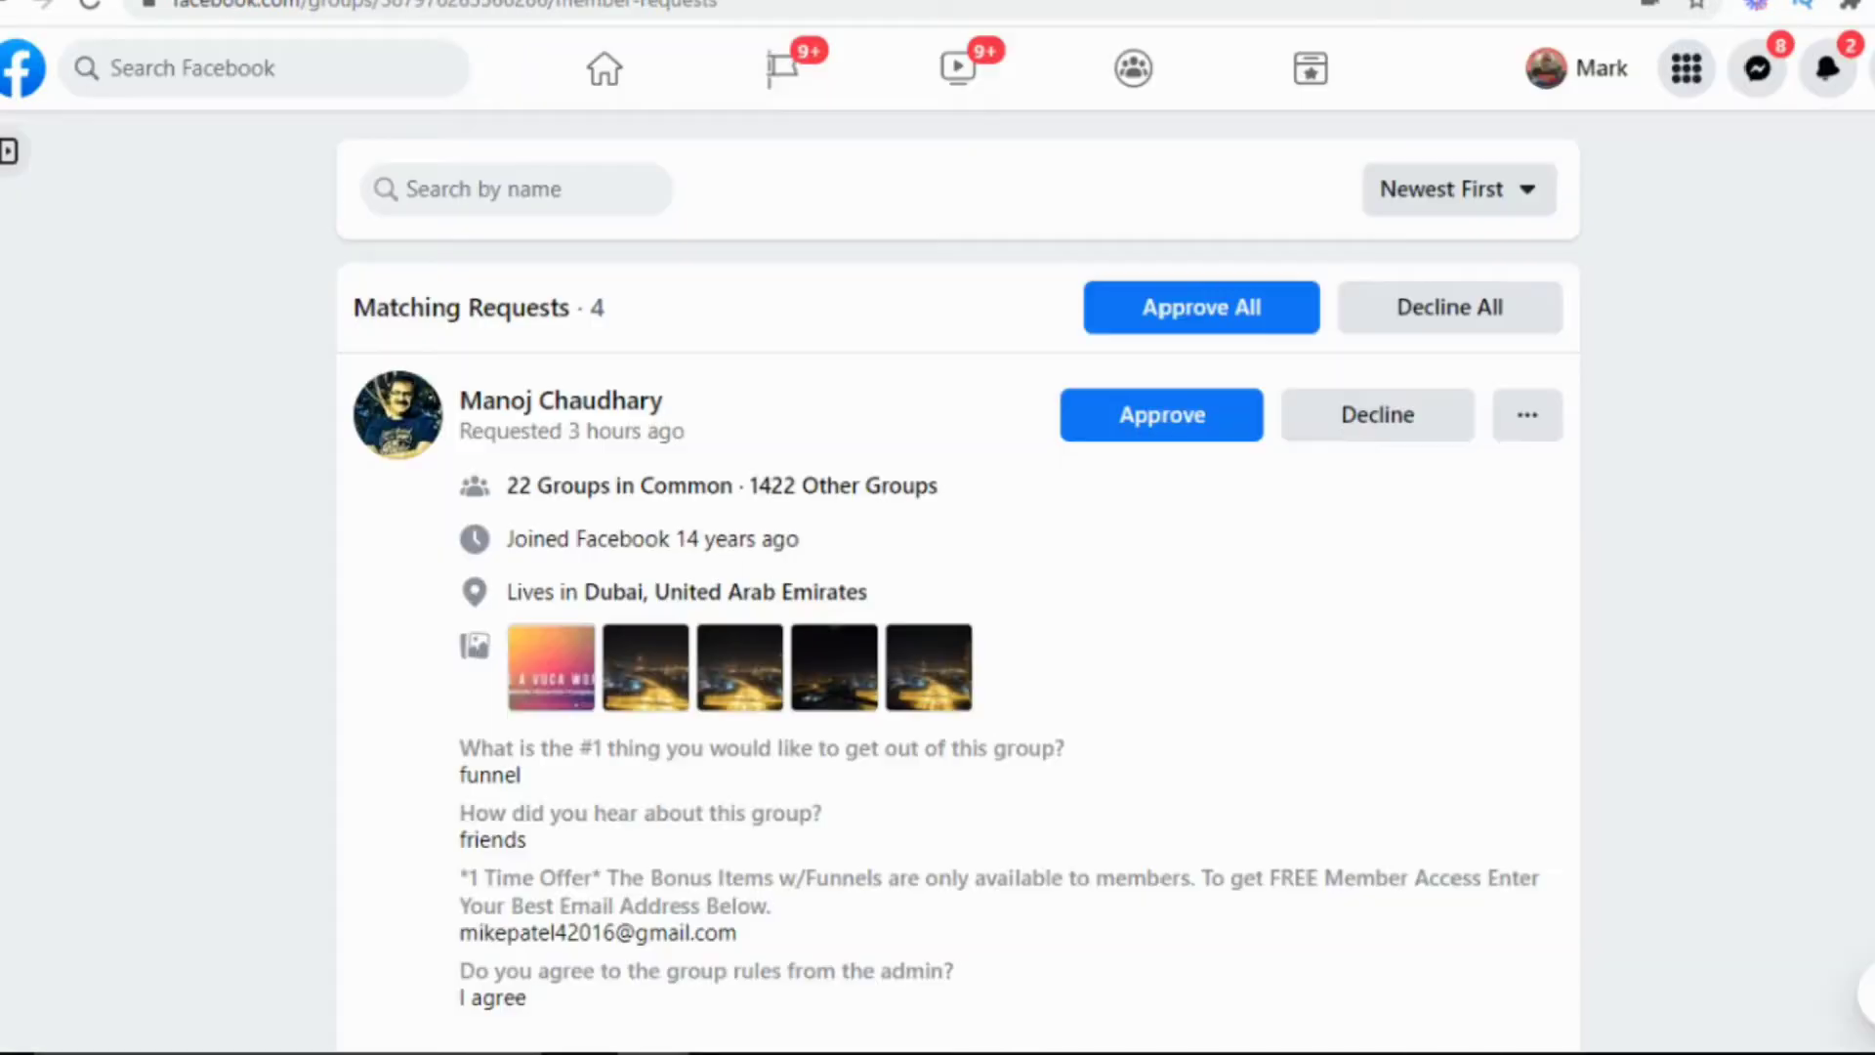
Step: Select the applicant's email answer on Facebook and go to the ClickFunnels new-contact form
key("ctrl+Tab")
left_click_drag(734, 933, 459, 932)
key("ctrl+c")
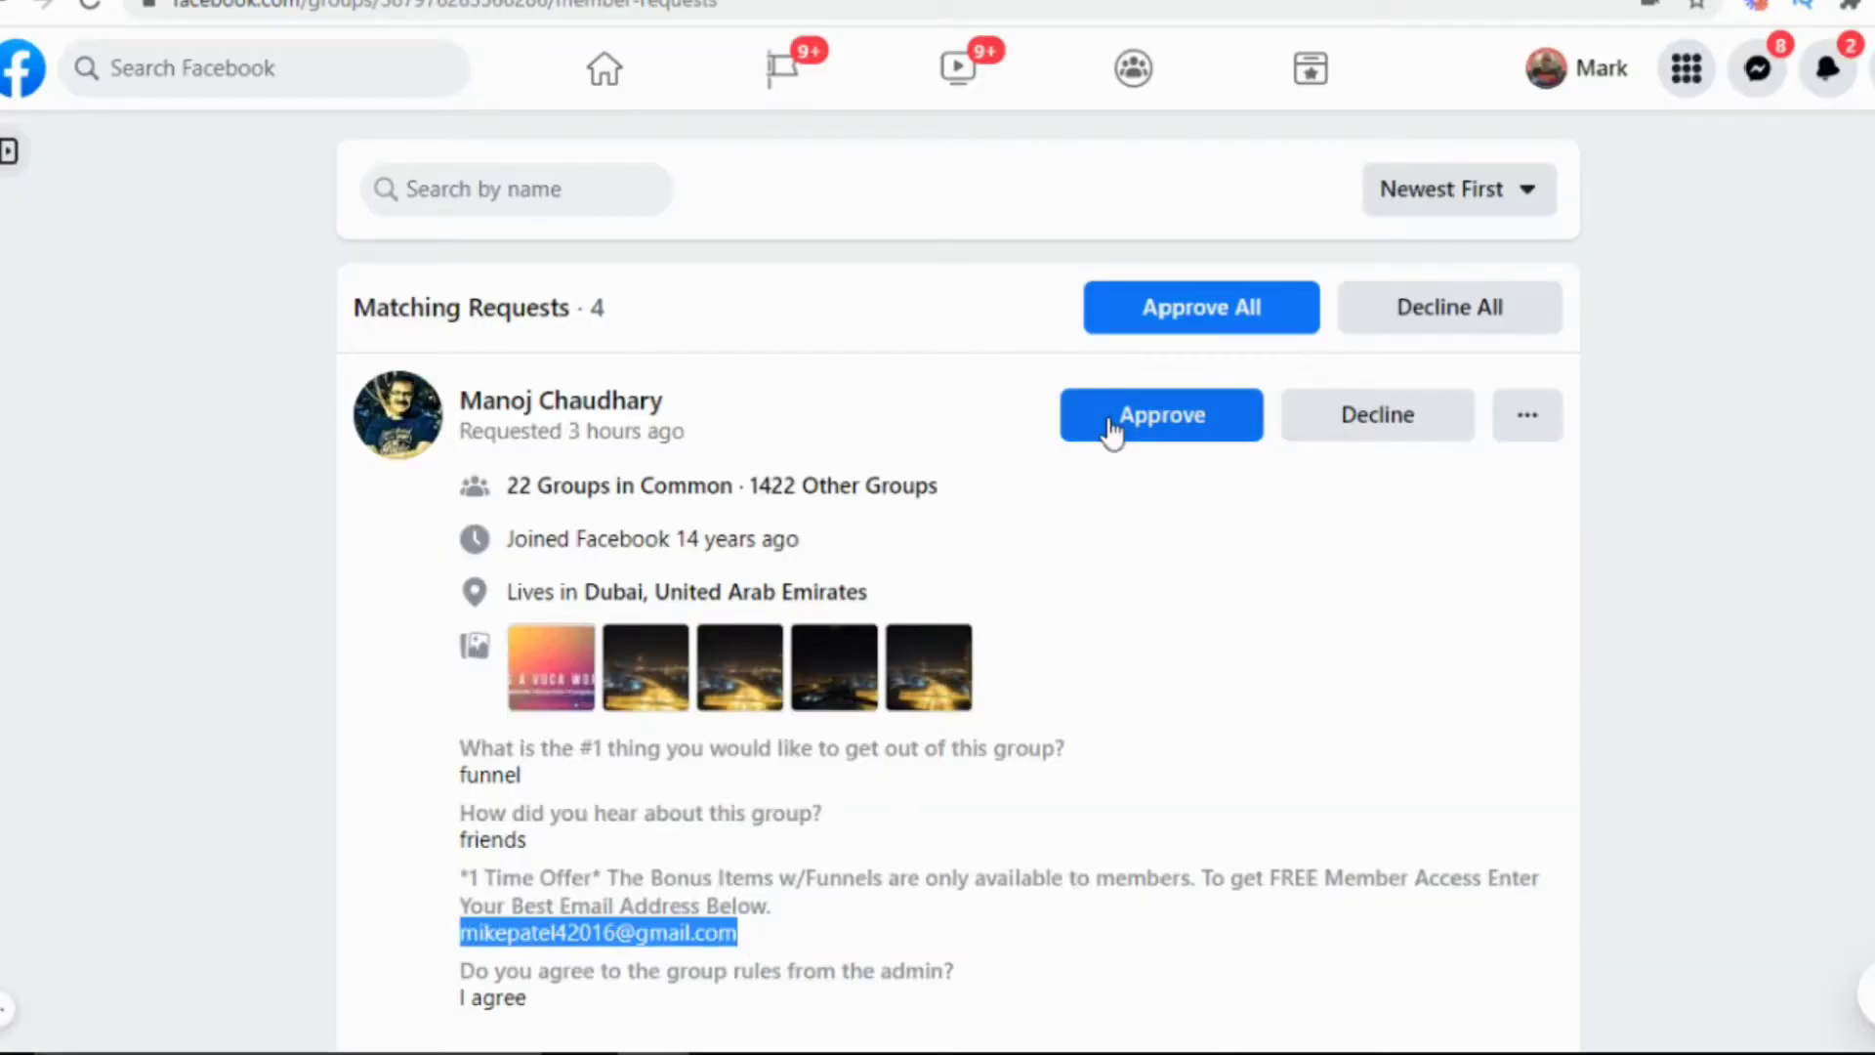
key("ctrl+Tab")
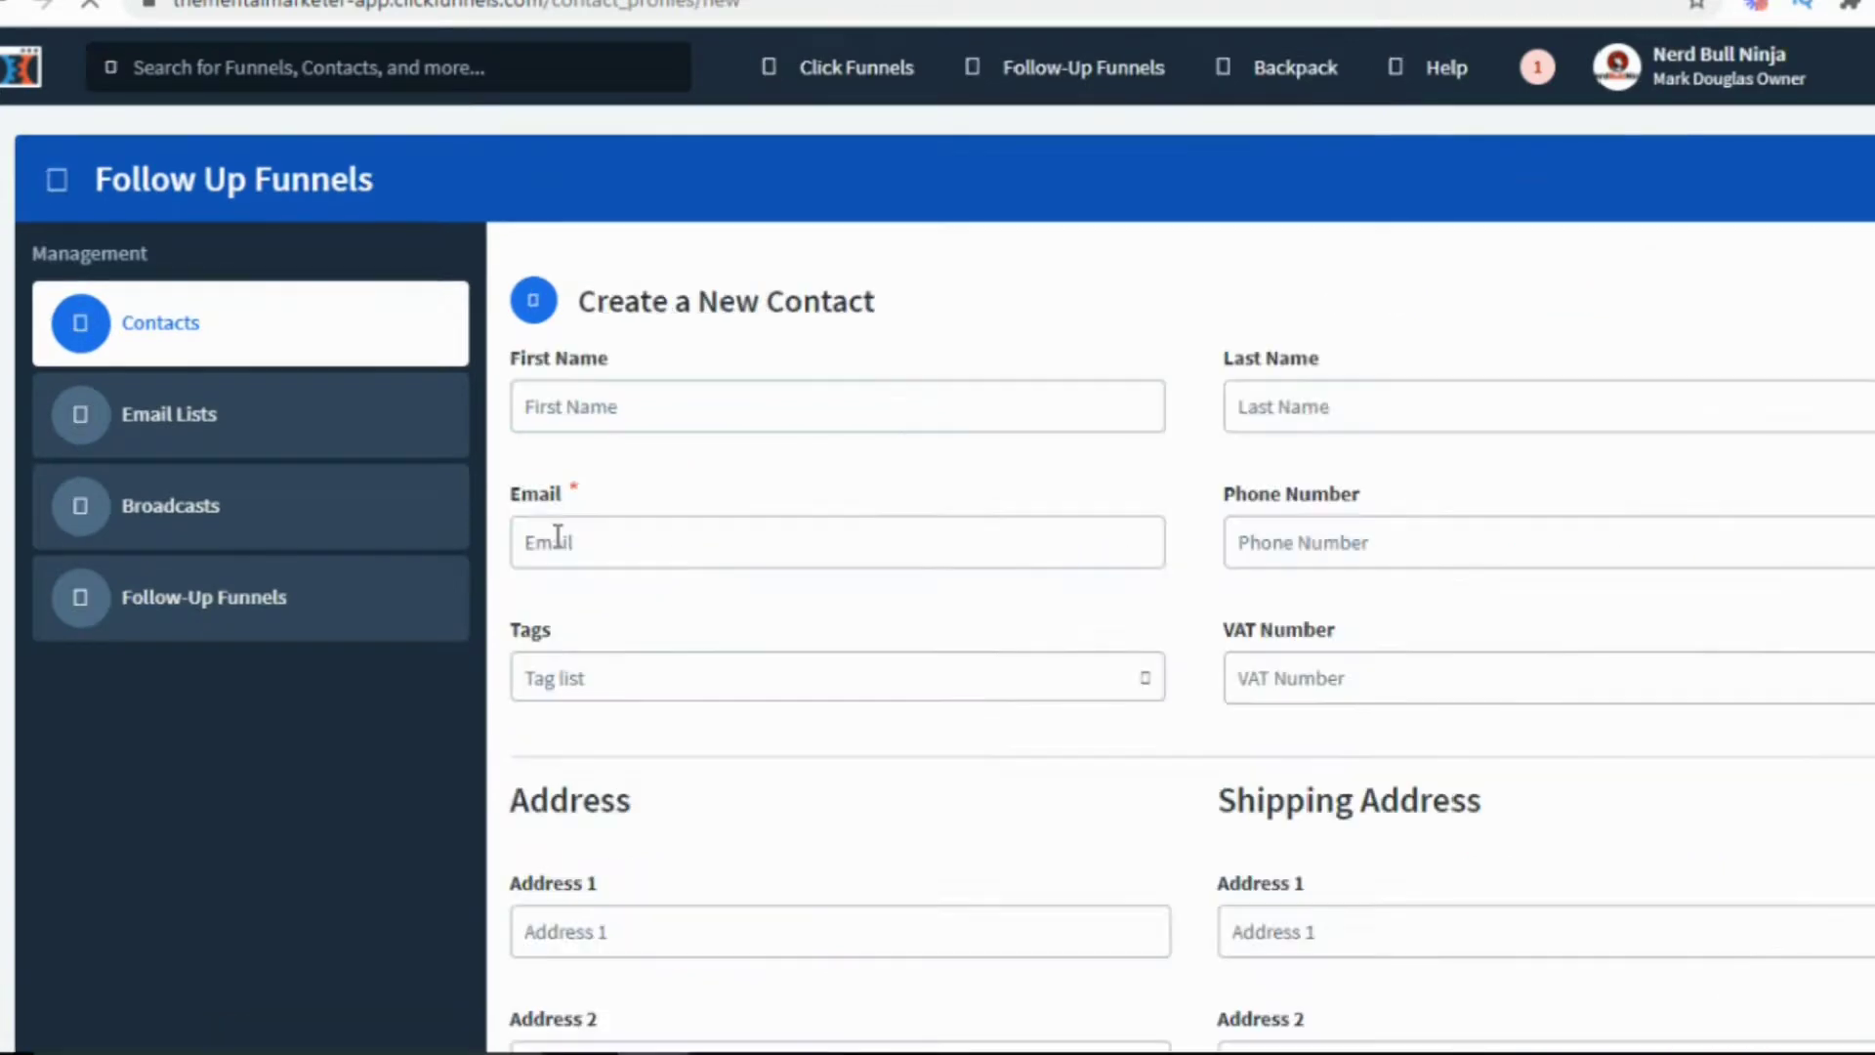
Step: Create the contact with the pasted email, tagged Funnel building 101
left_click(557, 539)
key("ctrl+v")
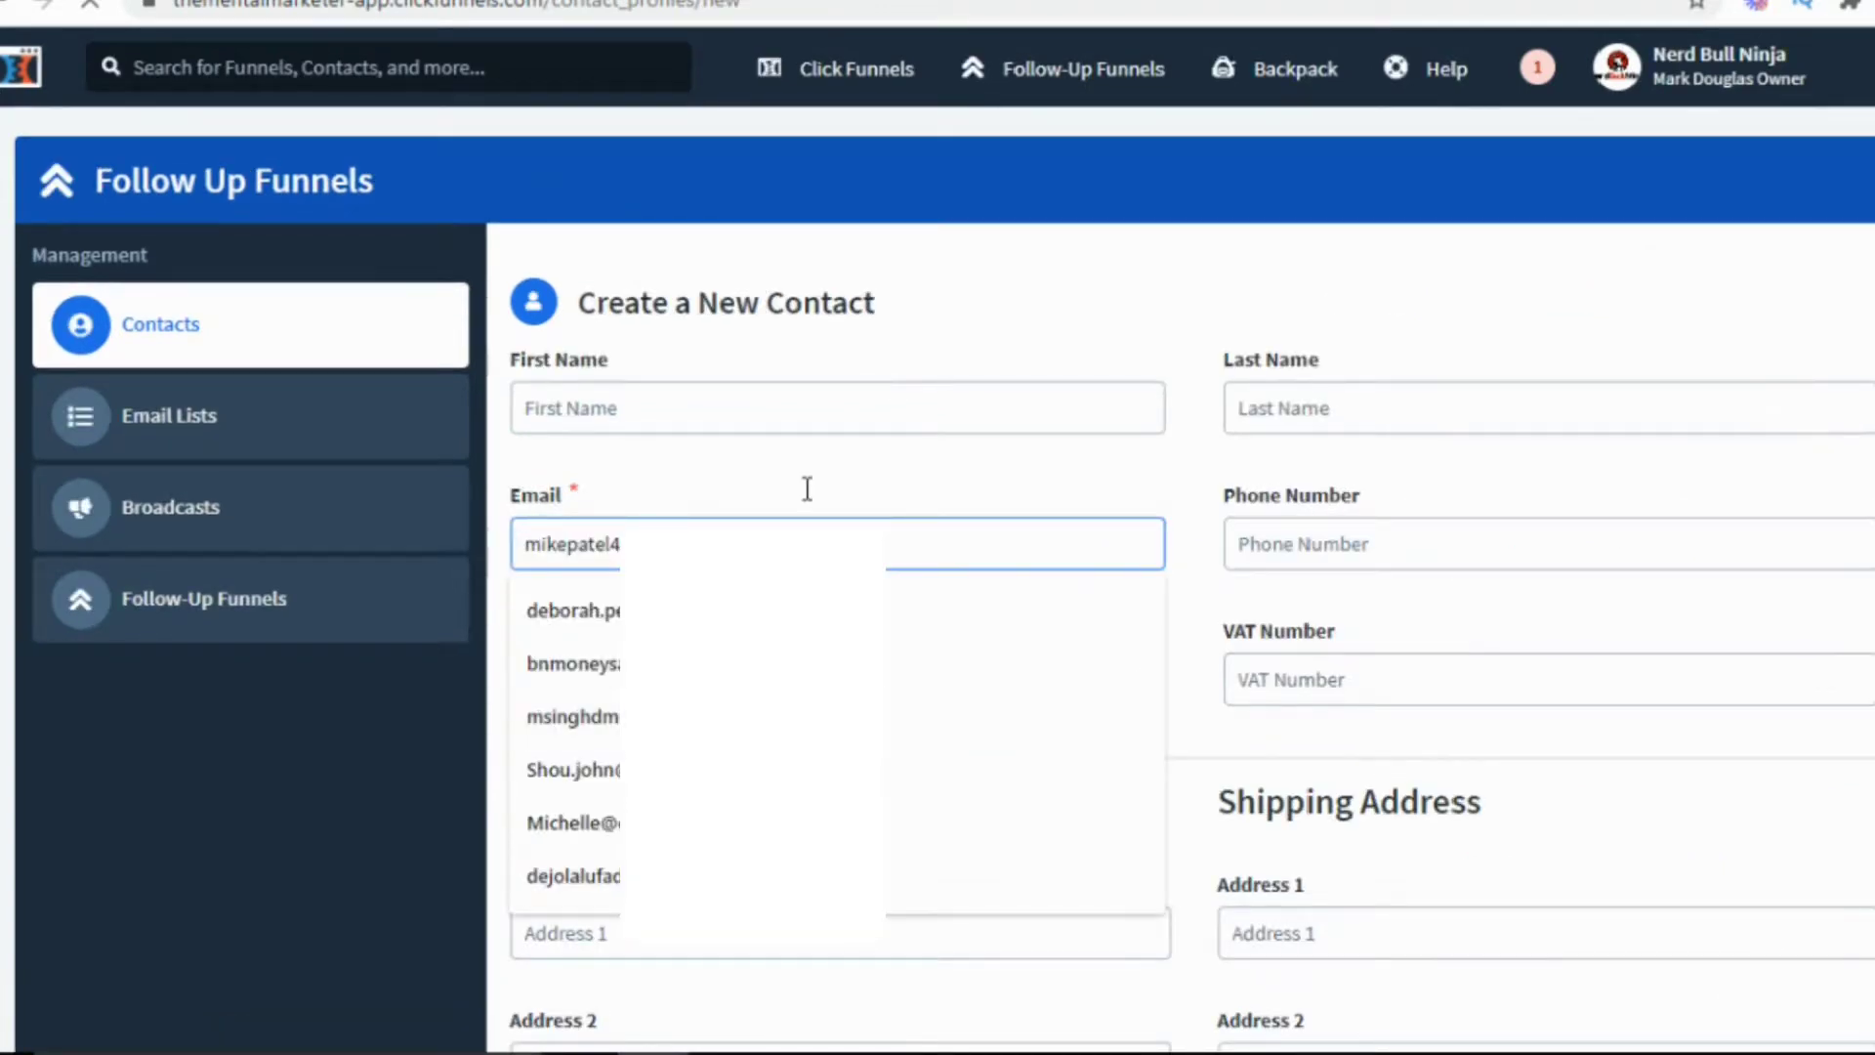
left_click(572, 715)
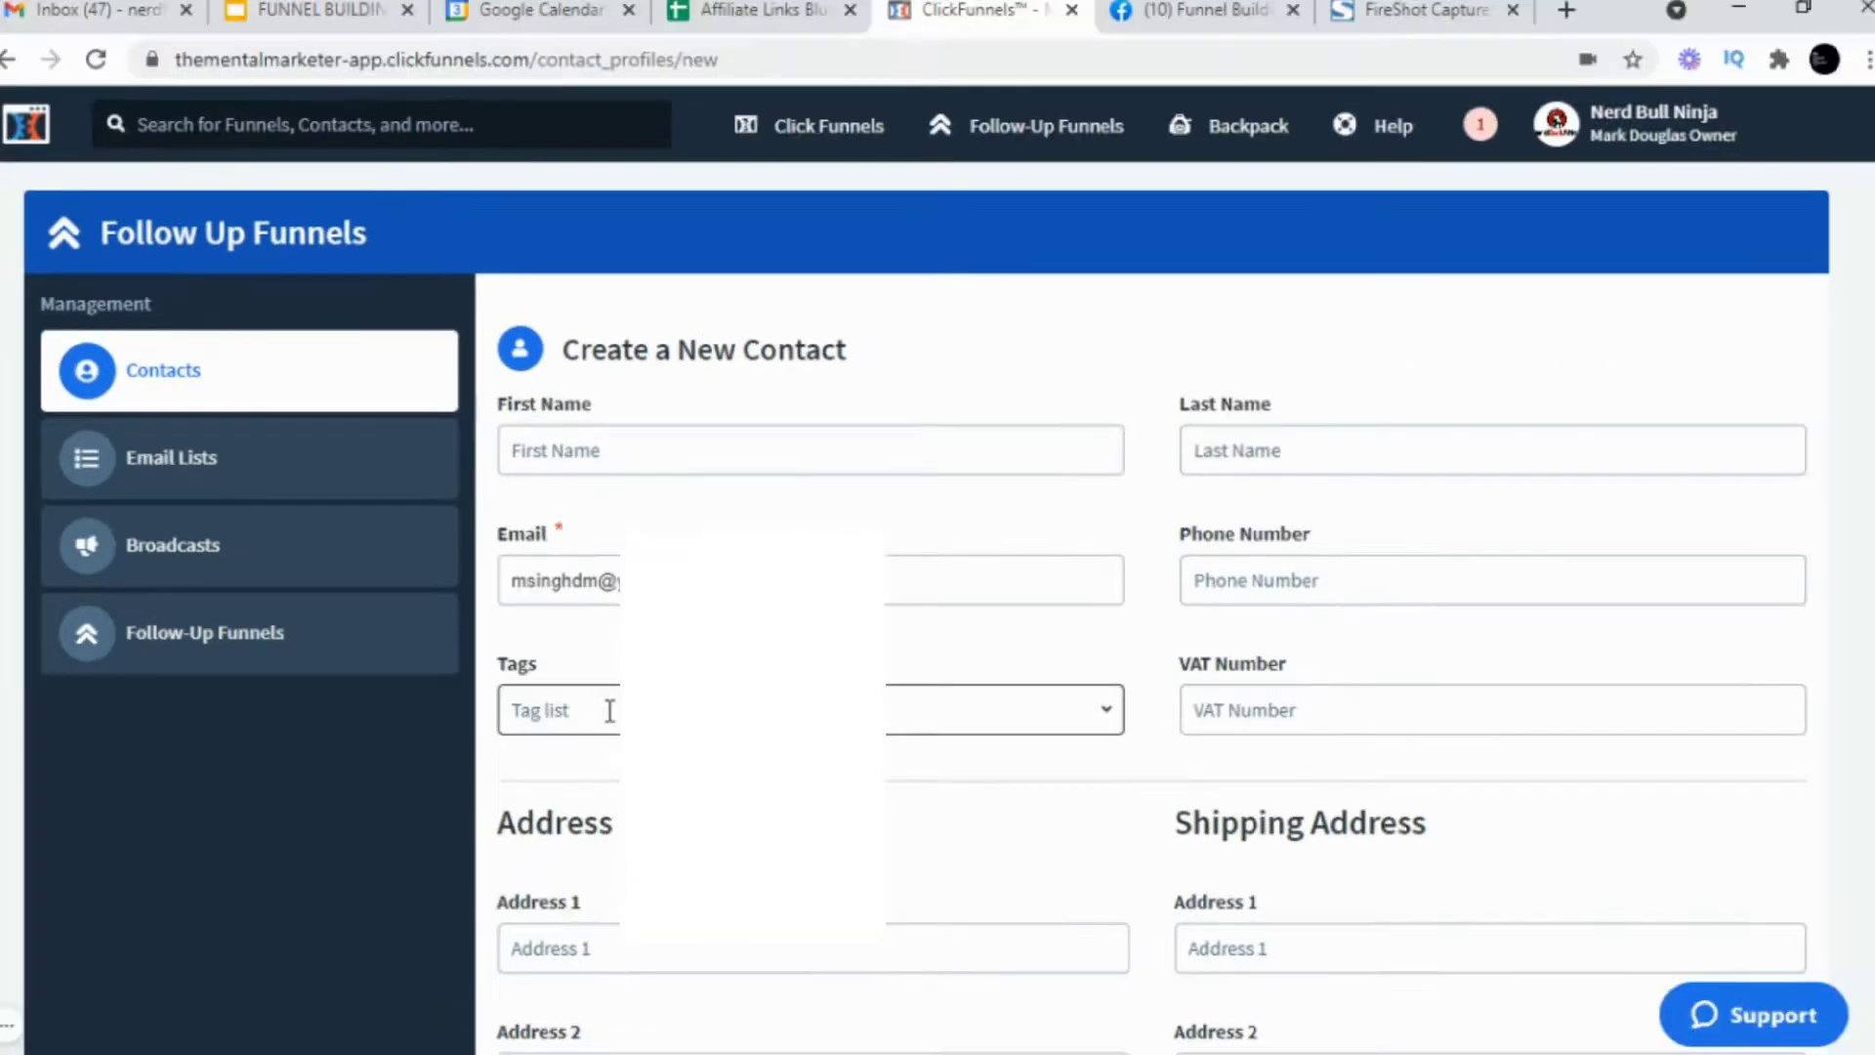
left_click(623, 677)
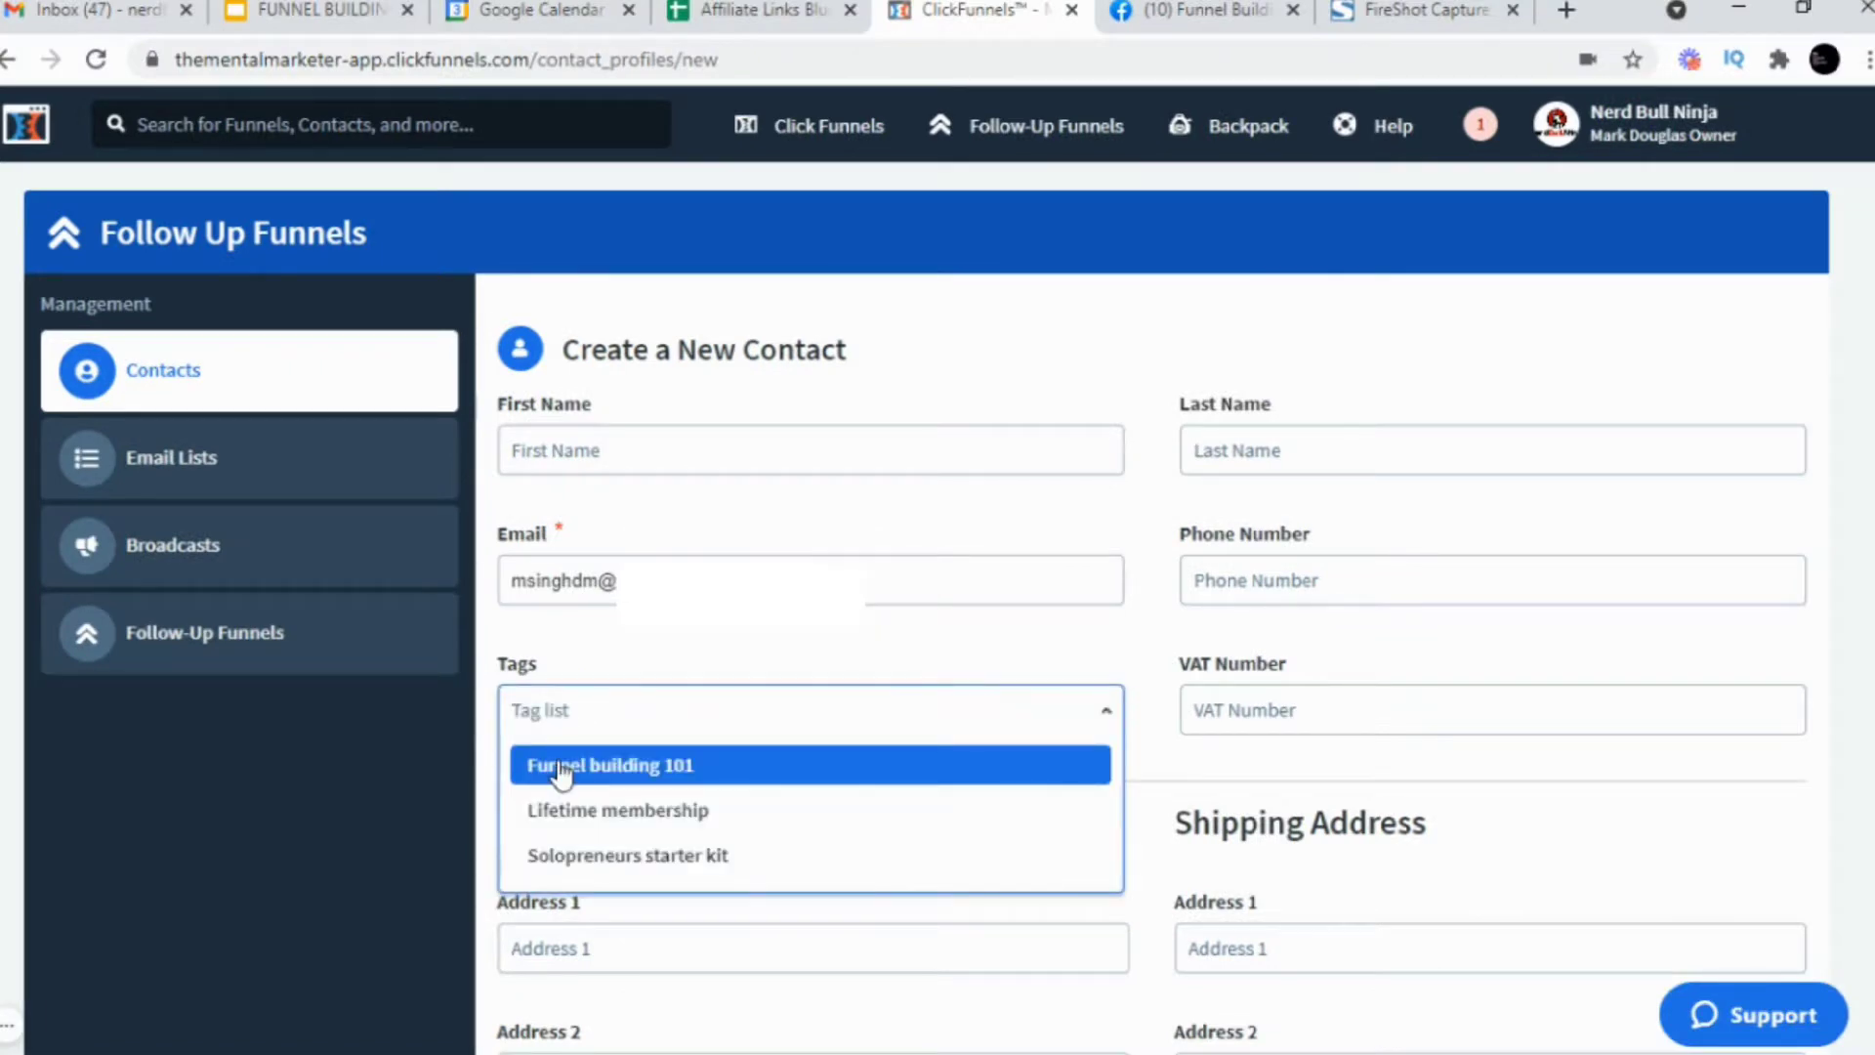
left_click(561, 774)
left_click(983, 674)
scroll(1018, 701, "down", 3)
scroll(1017, 701, "down", 3)
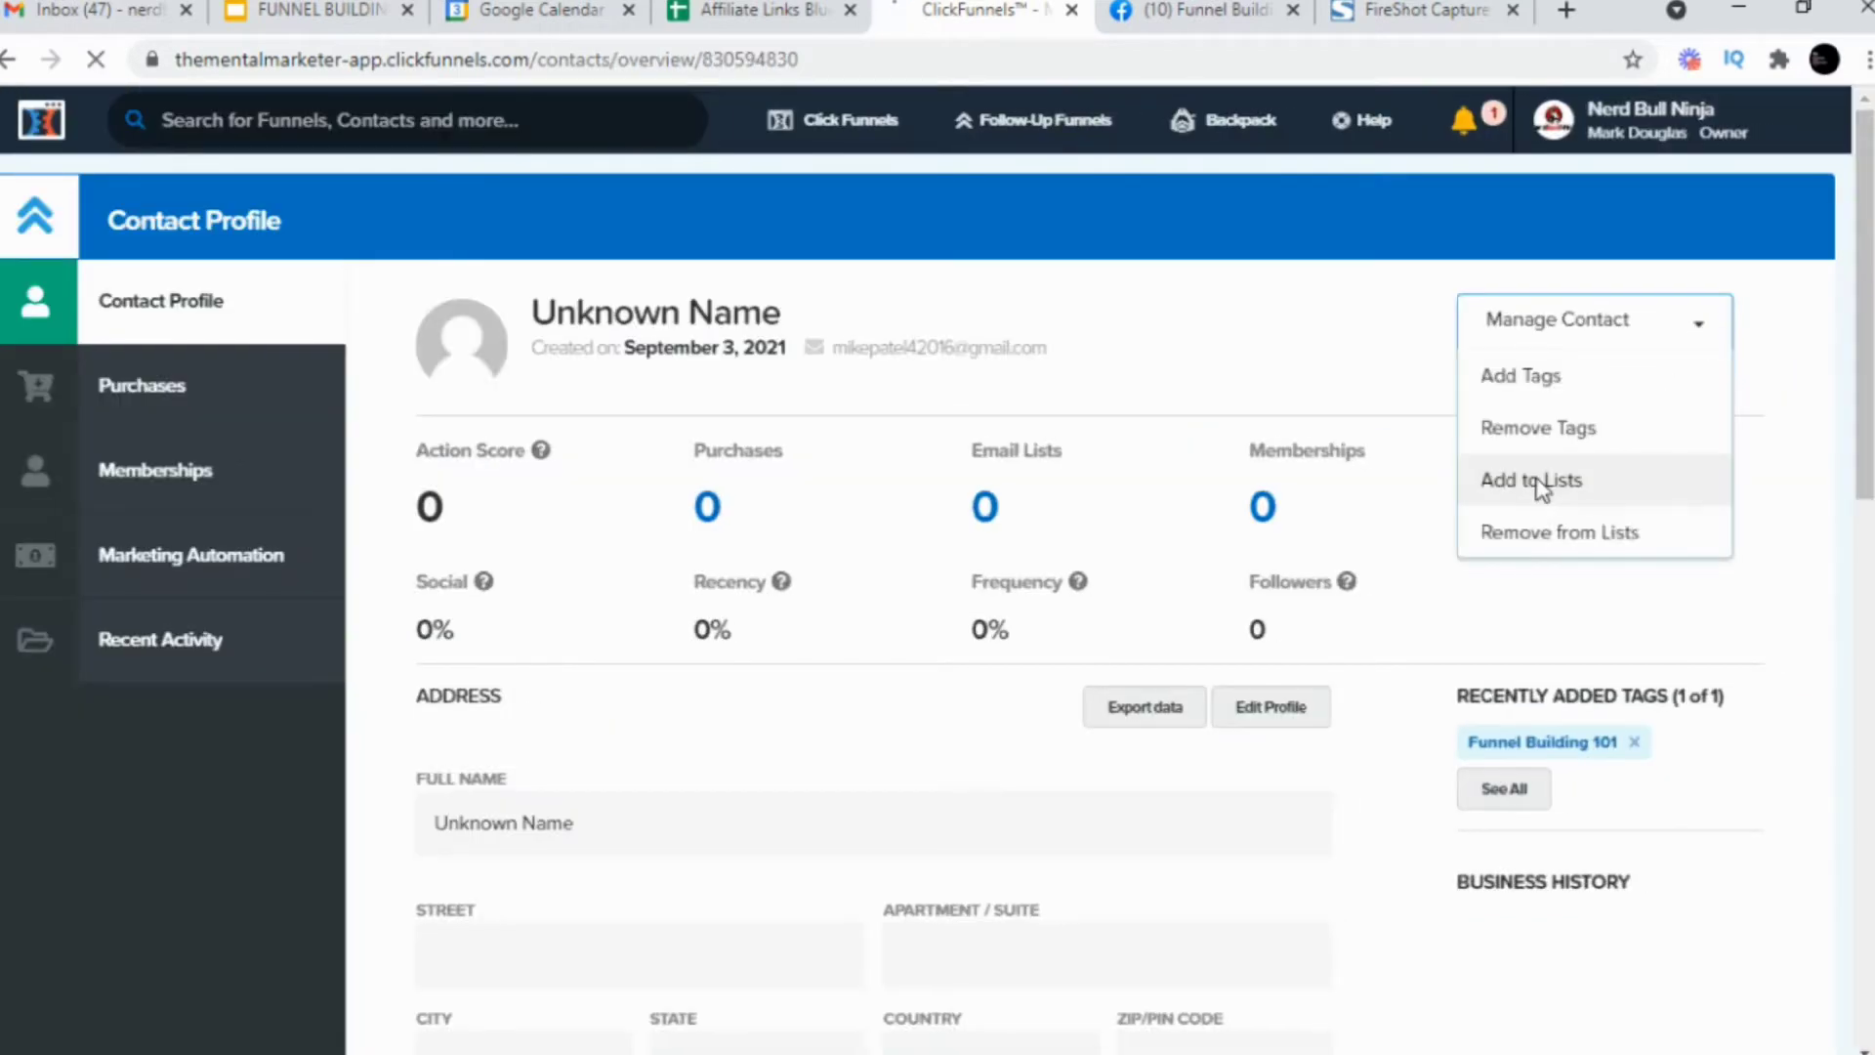
Step: Add the contact to the New Members in Funnel Building 101 list
left_click(1541, 483)
left_click(1429, 603)
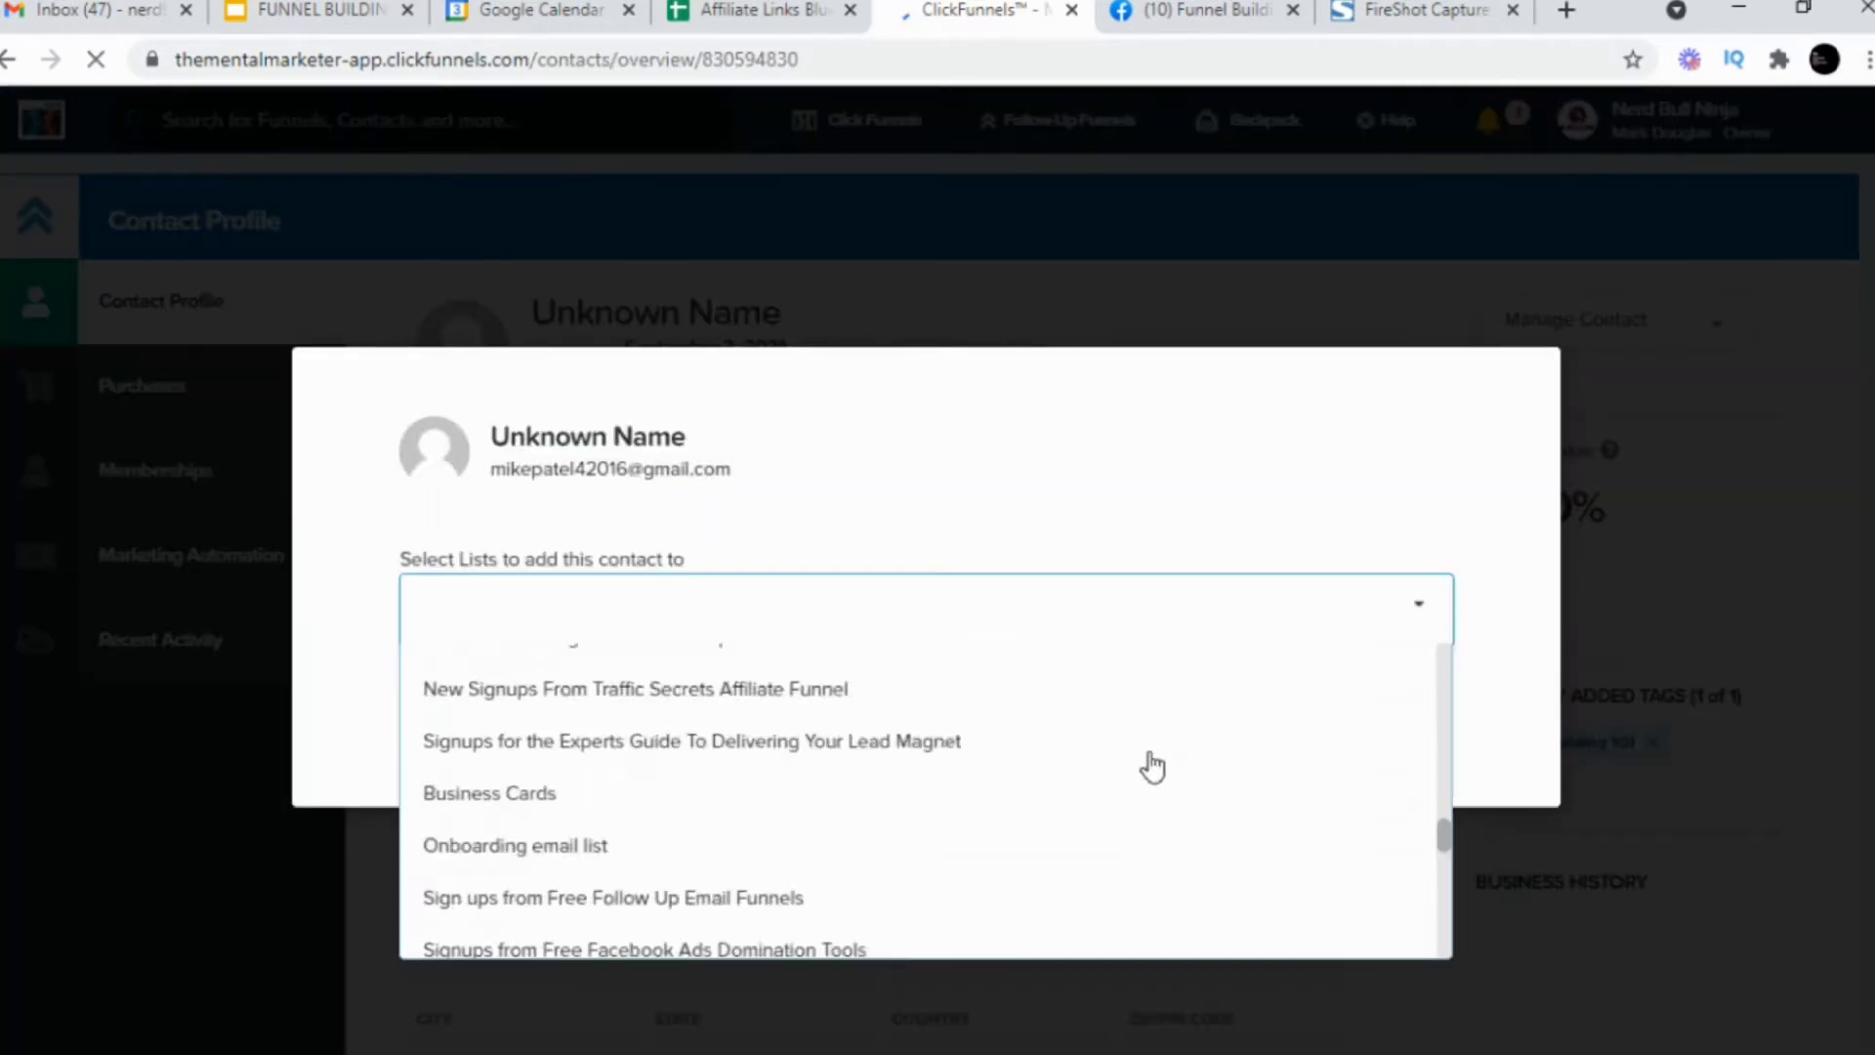
scroll(1147, 766, "down", 2)
scroll(1147, 766, "up", 3)
scroll(1087, 755, "up", 3)
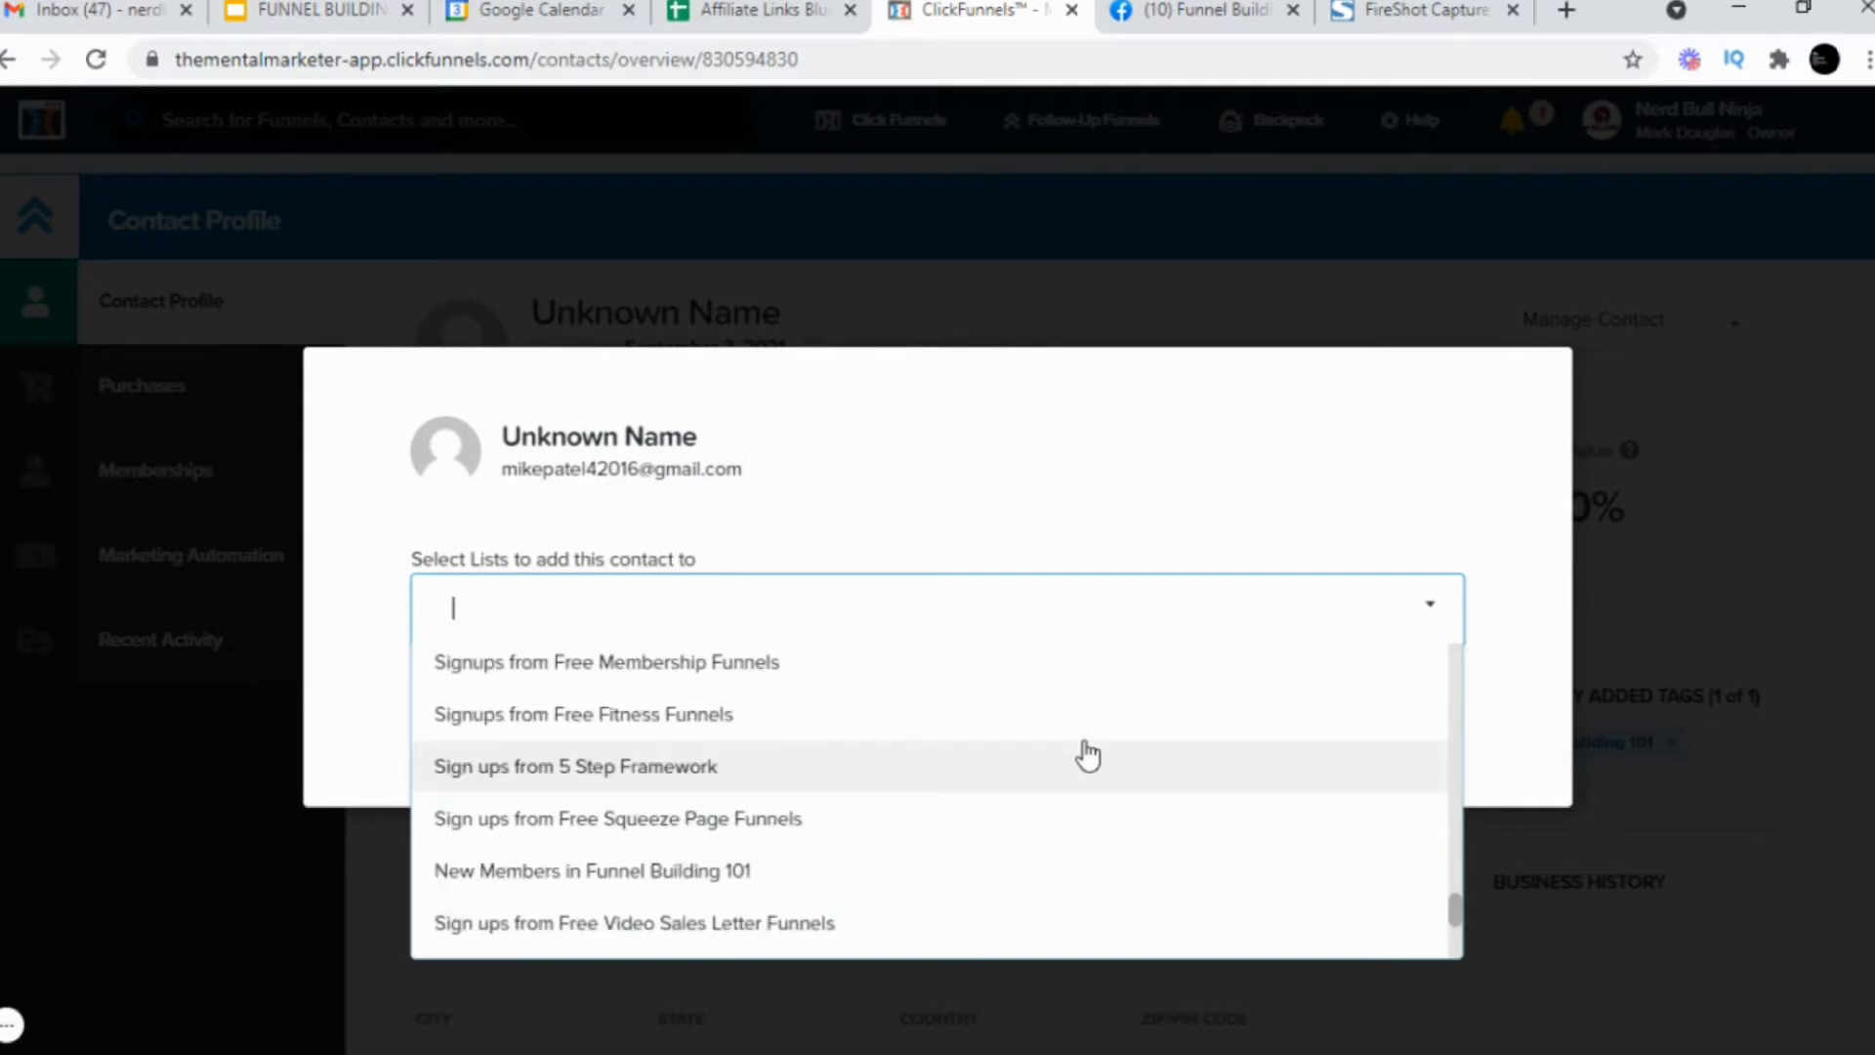
left_click(581, 873)
left_click(1074, 441)
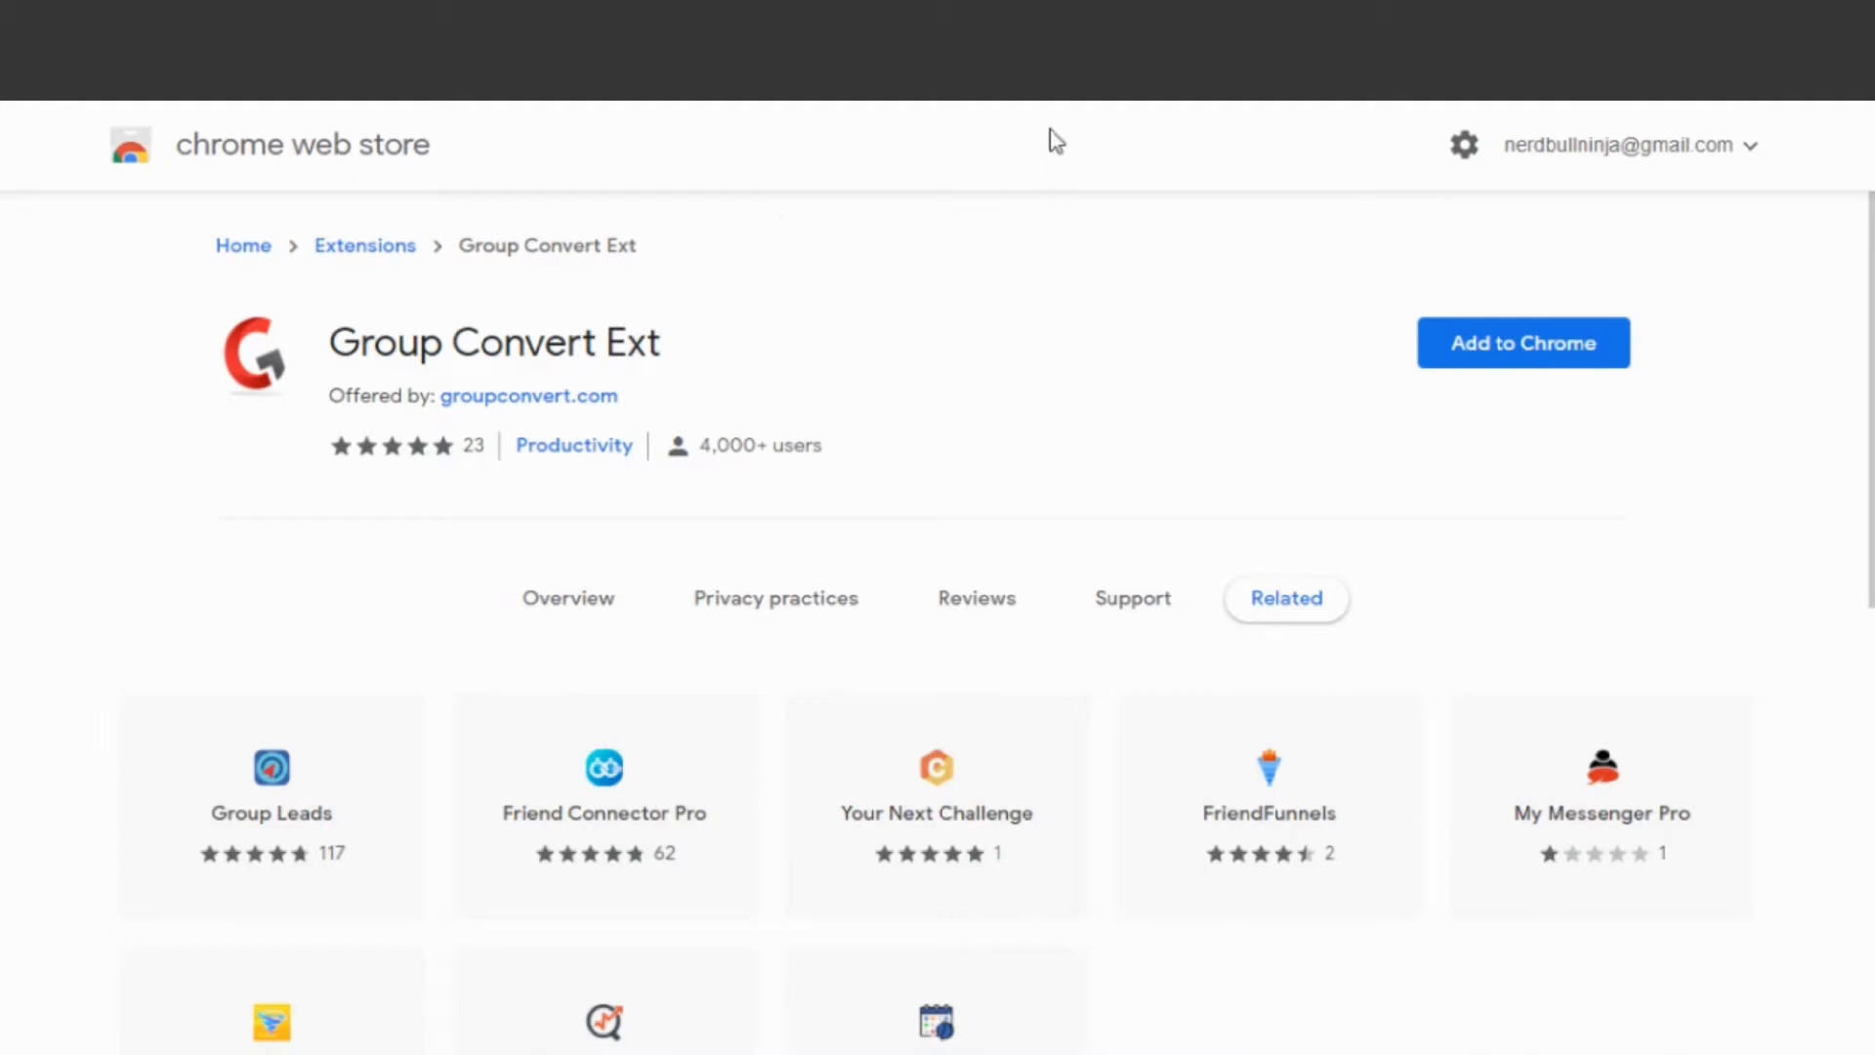
Step: Add Group Convert Ext to Chrome and approve its permissions
left_click(1536, 357)
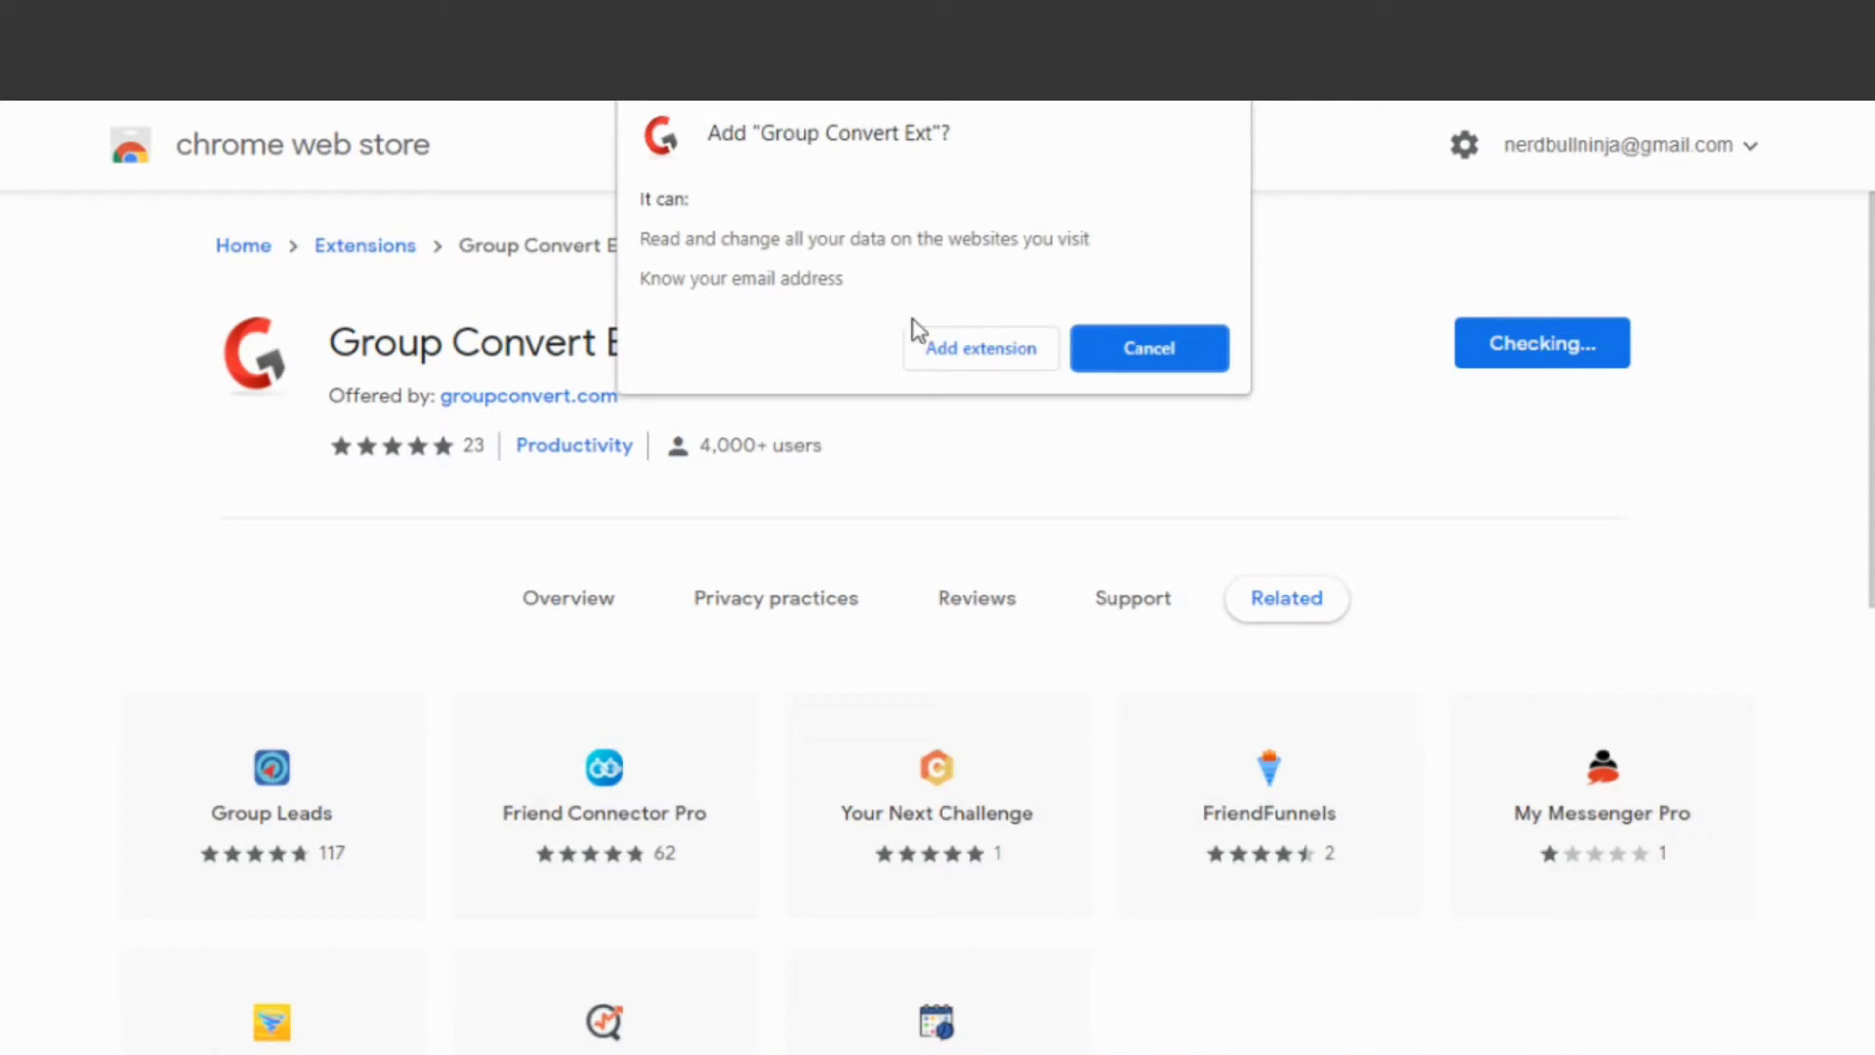
left_click(972, 358)
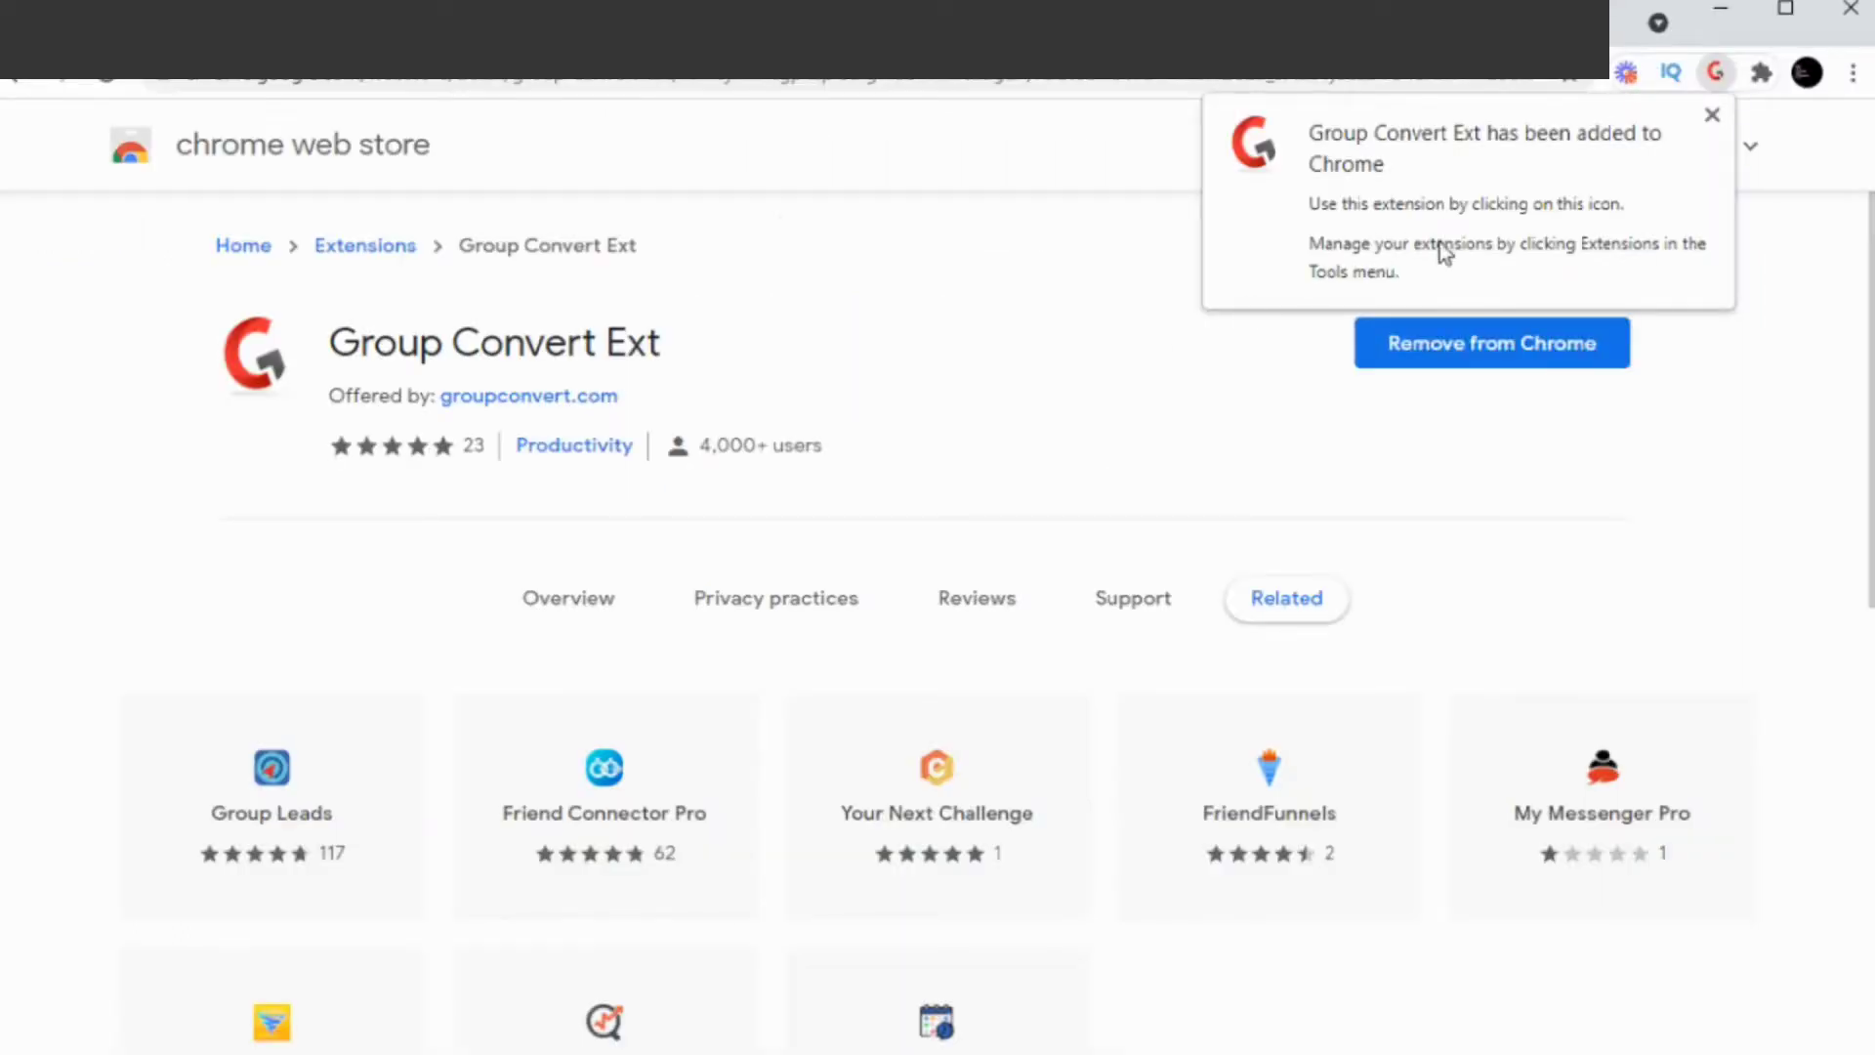
Step: Dismiss the install notice and log in to Group Convert with the account email and password
left_click(1716, 74)
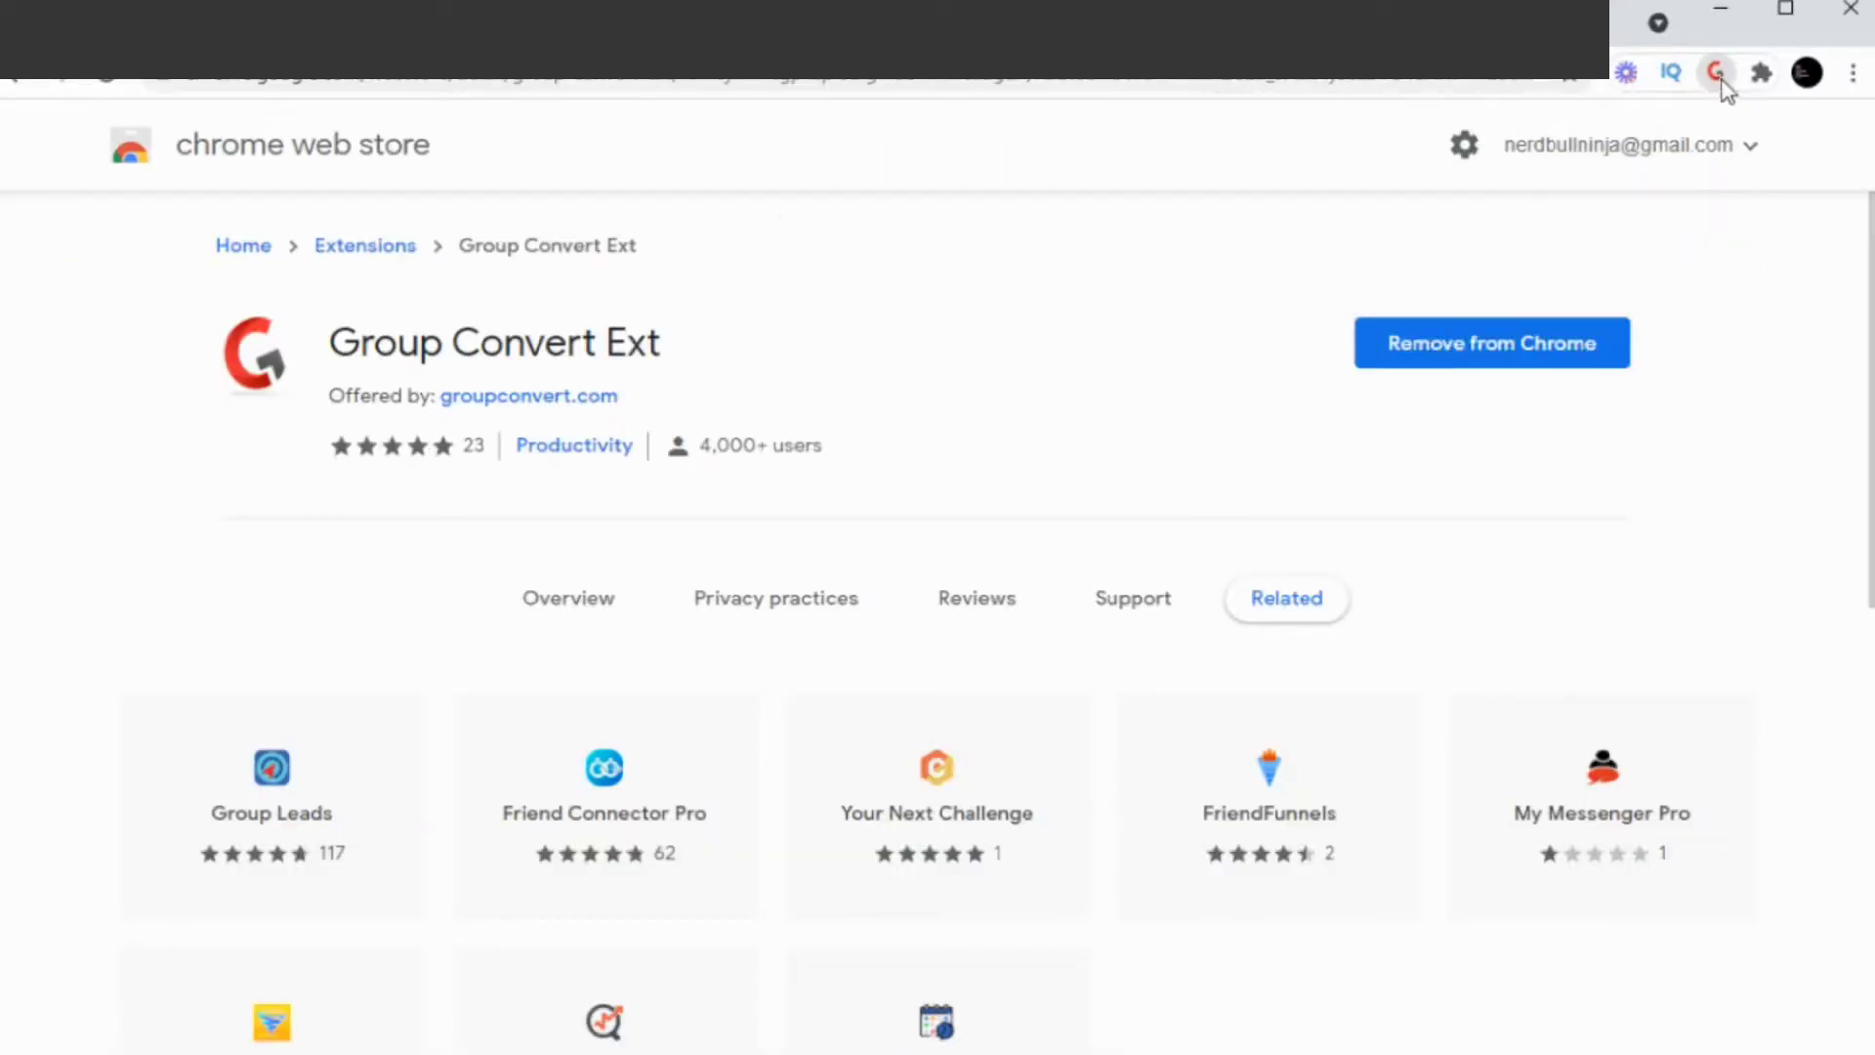
left_click(1716, 73)
left_click(1043, 234)
type("r")
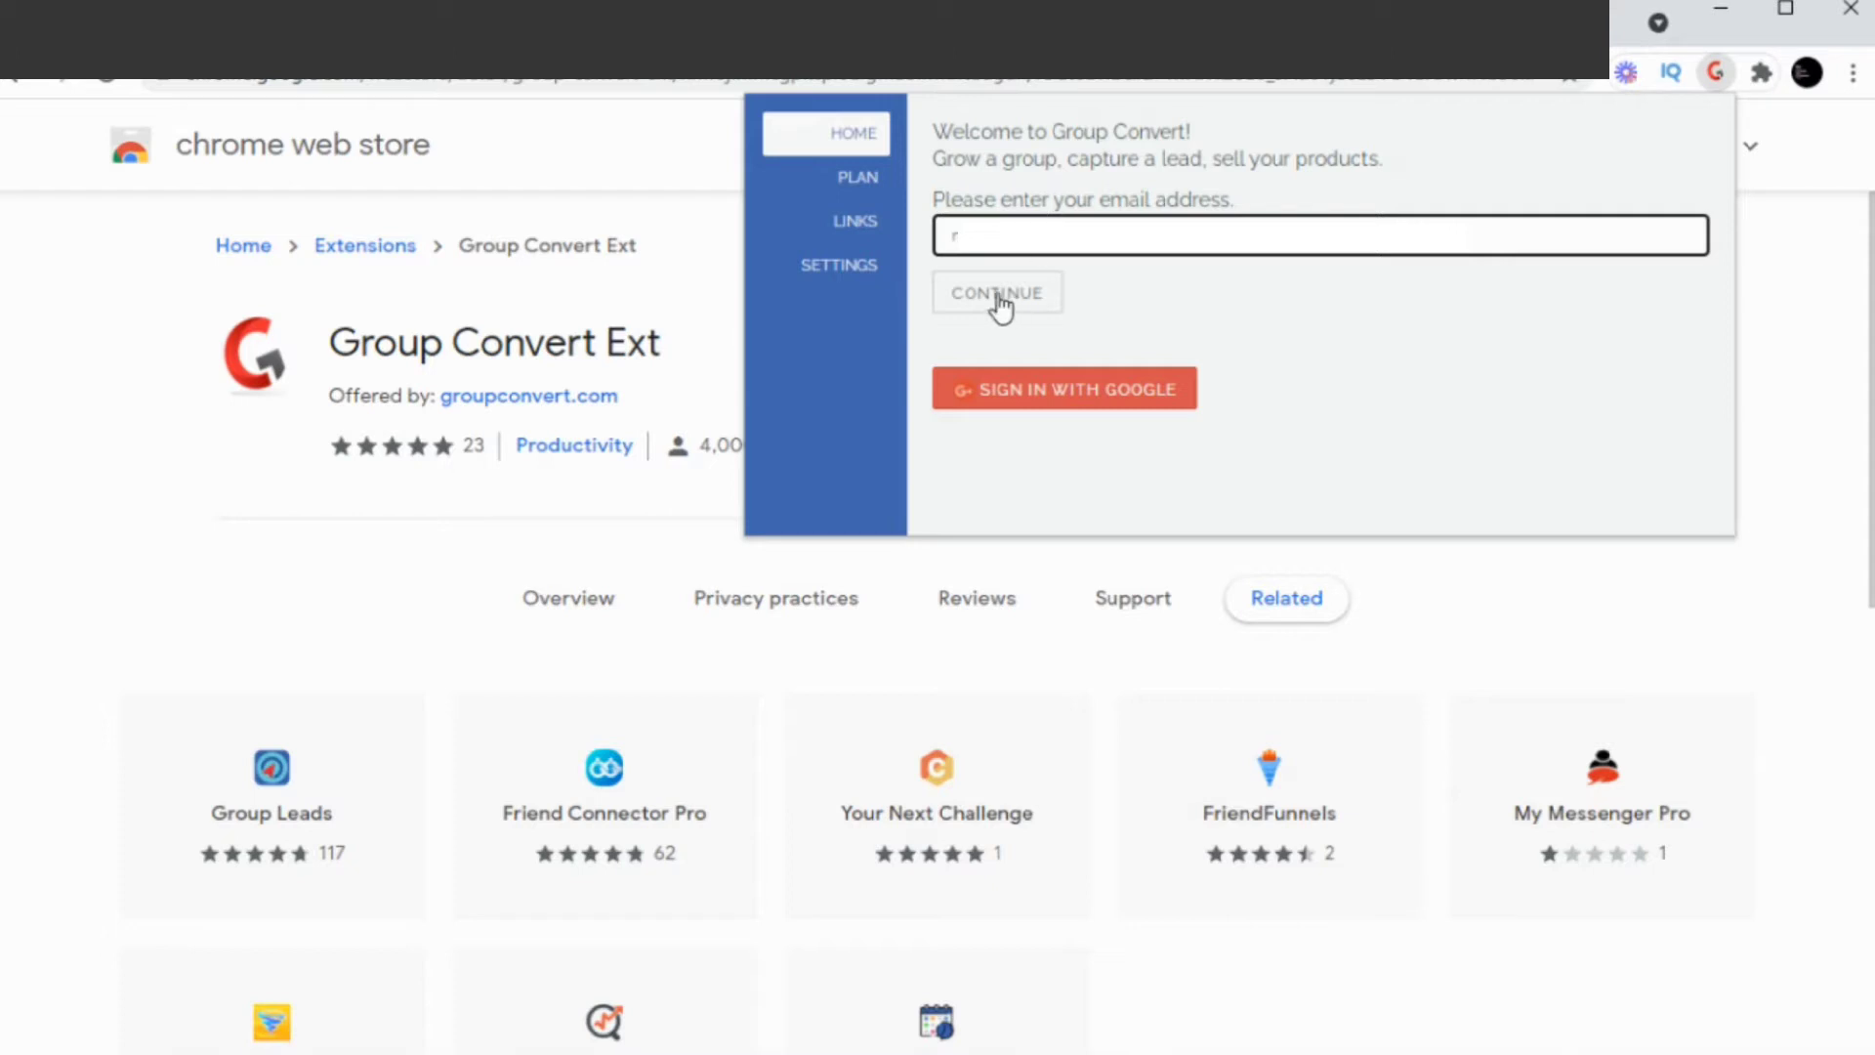
left_click(997, 398)
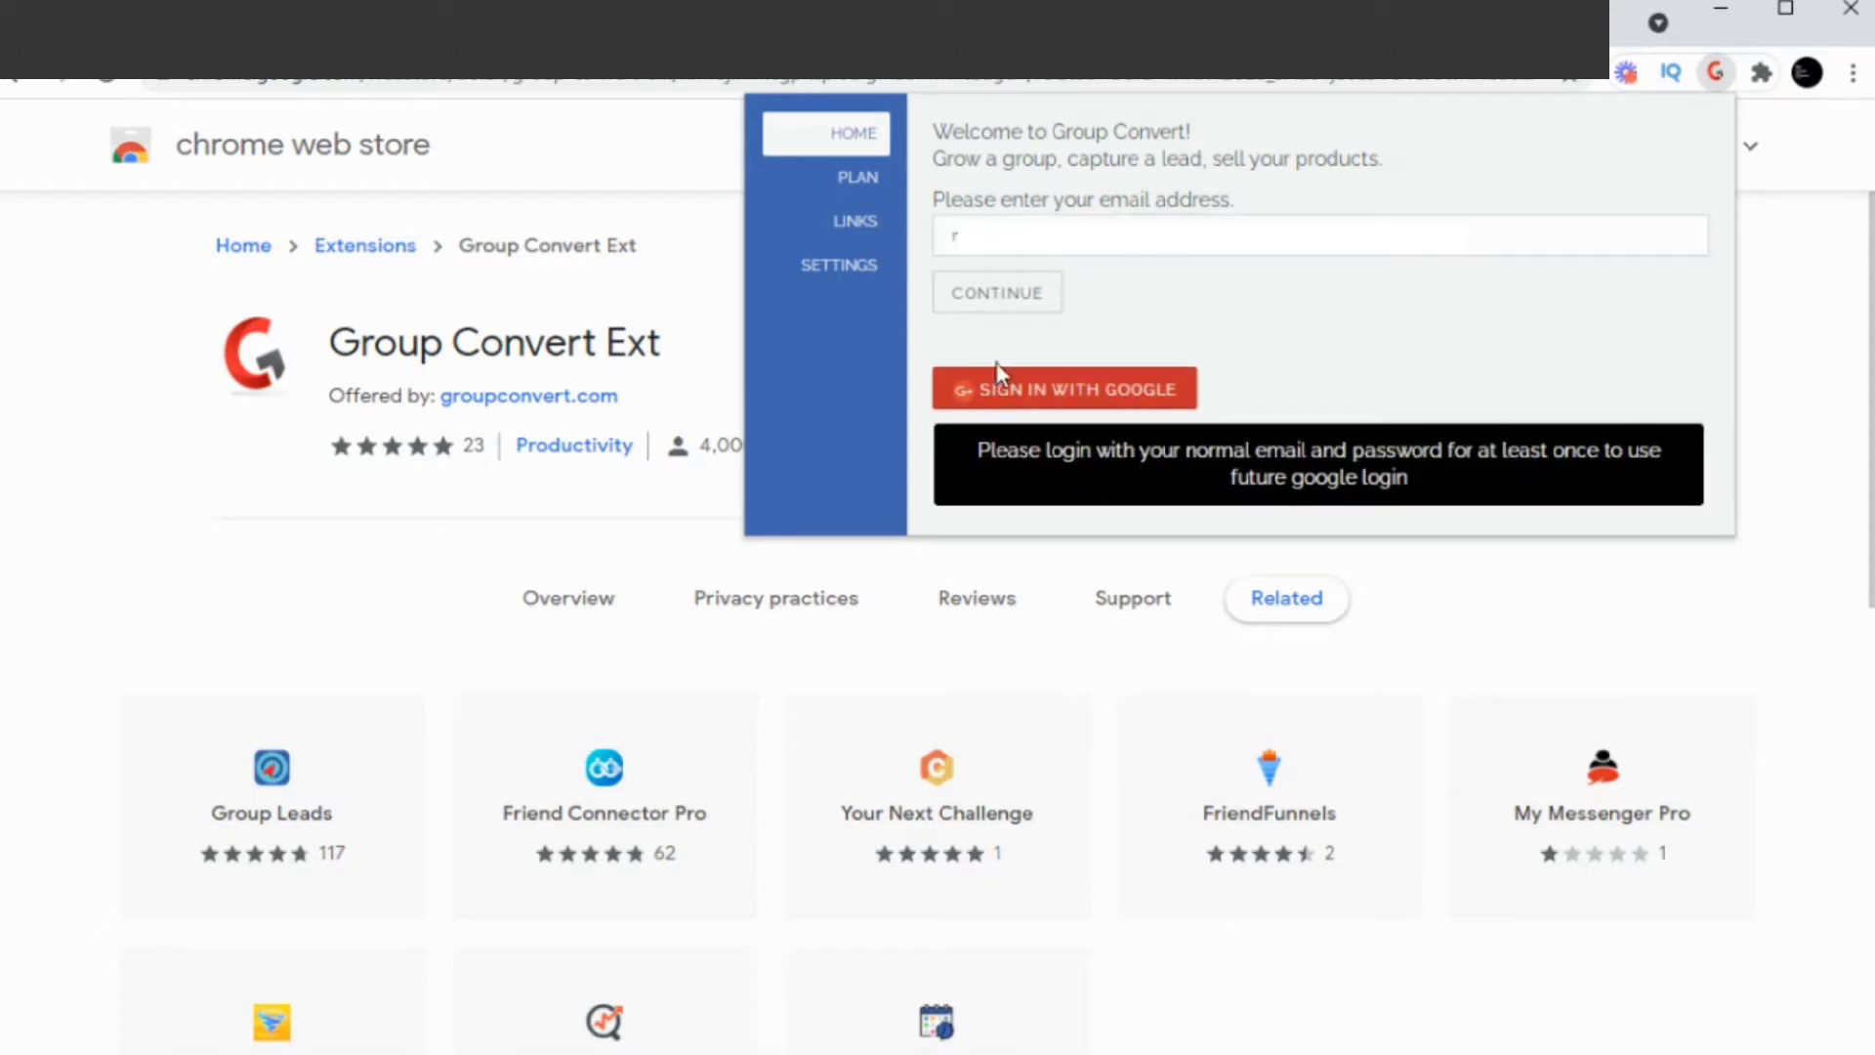
left_click(1000, 297)
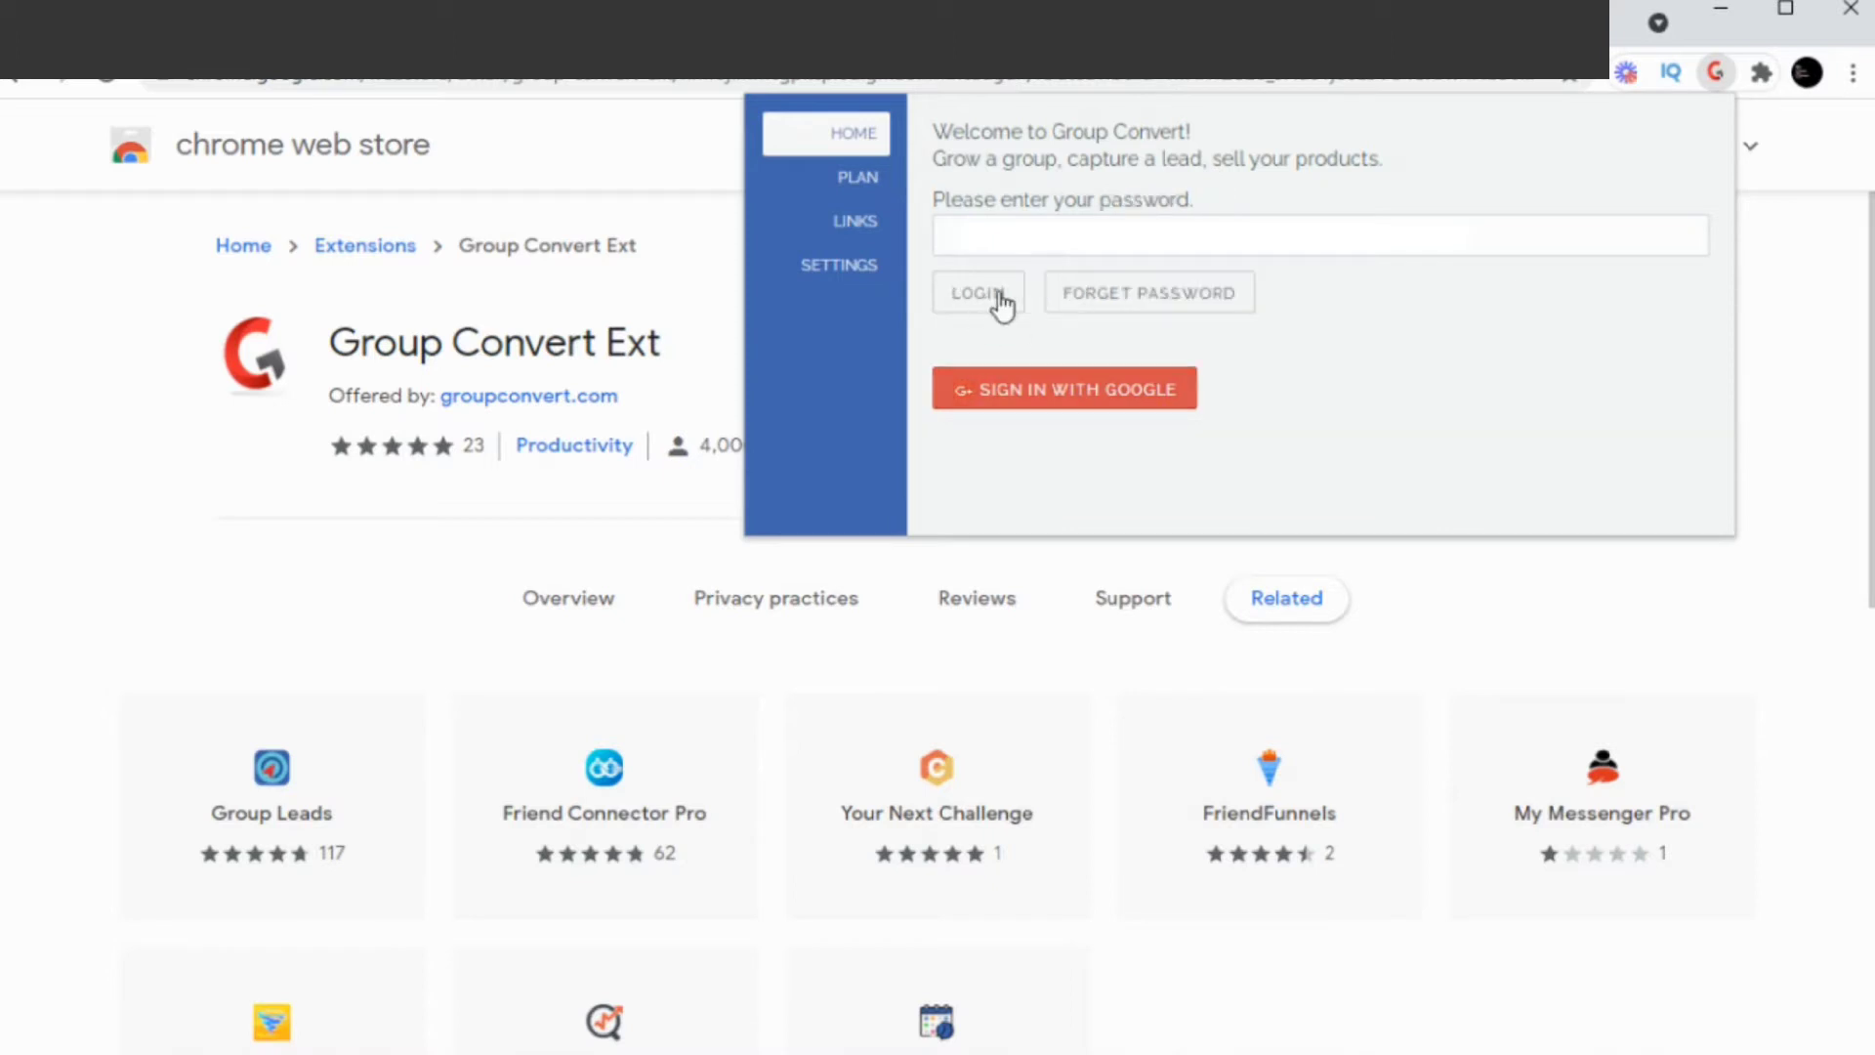
left_click(991, 254)
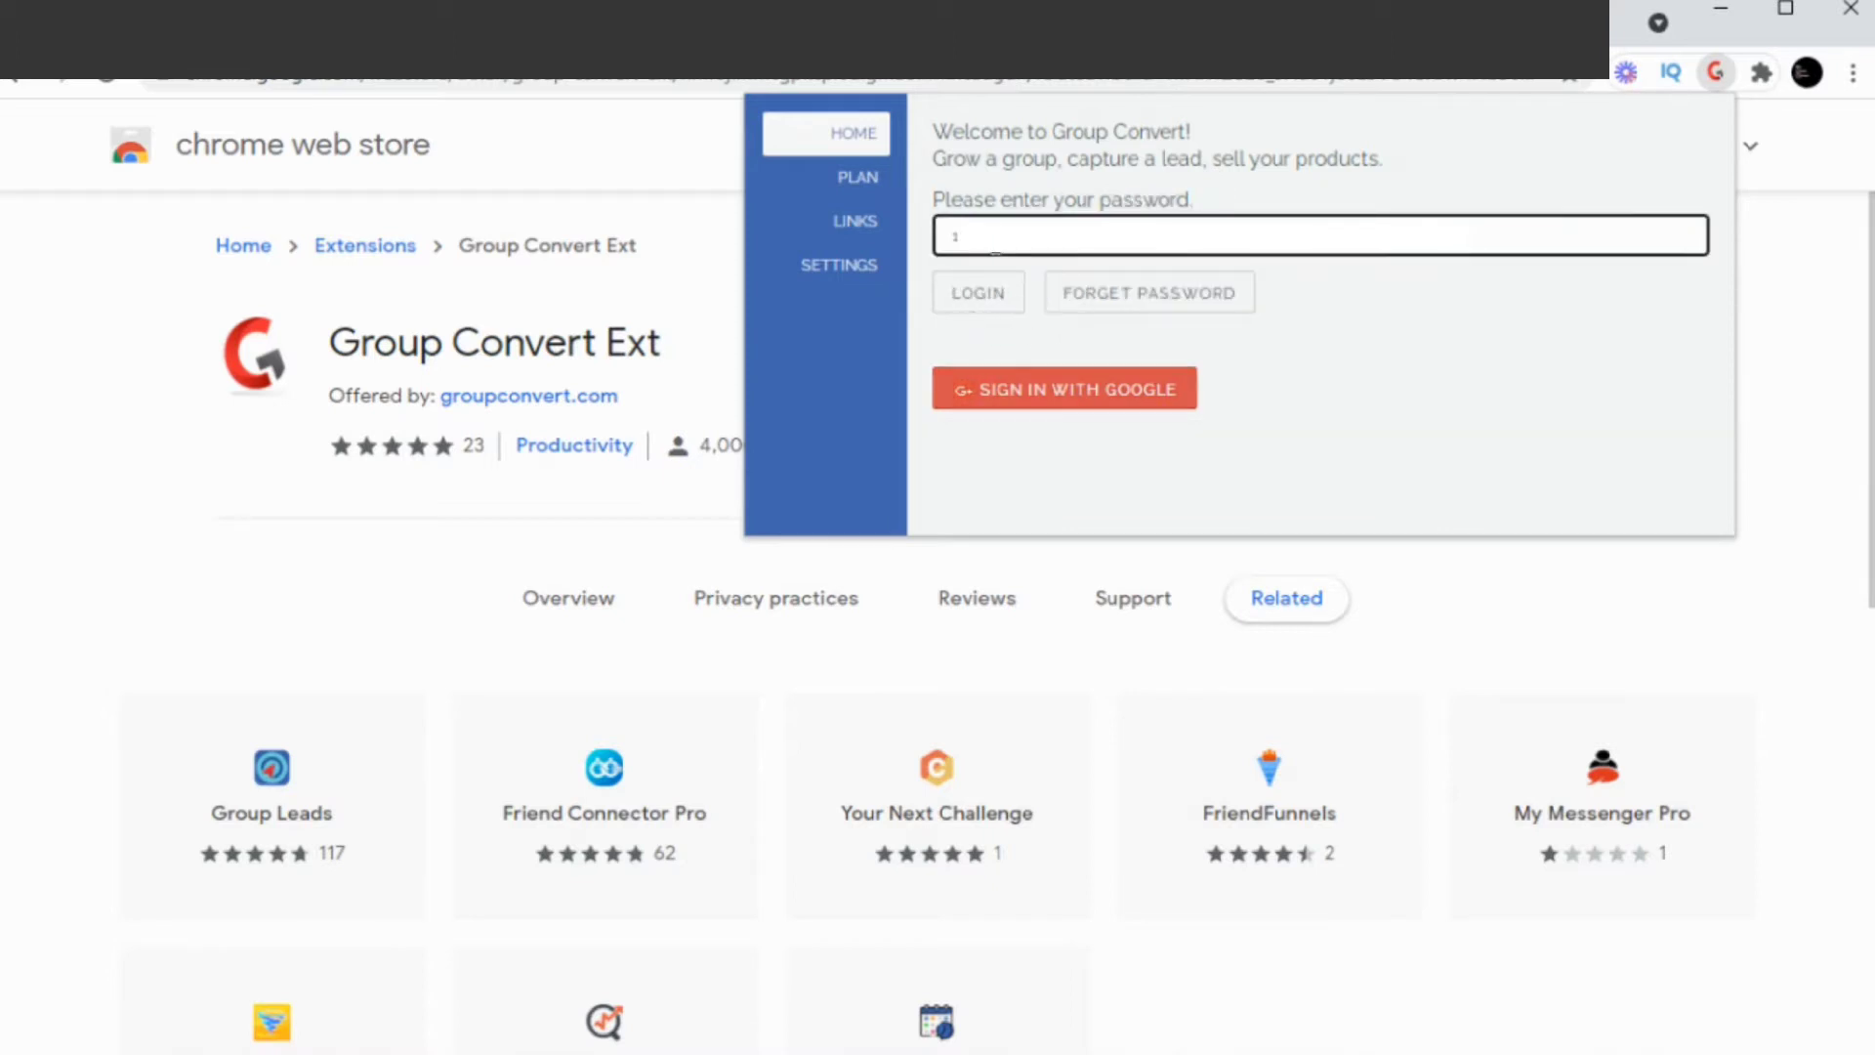
left_click(977, 291)
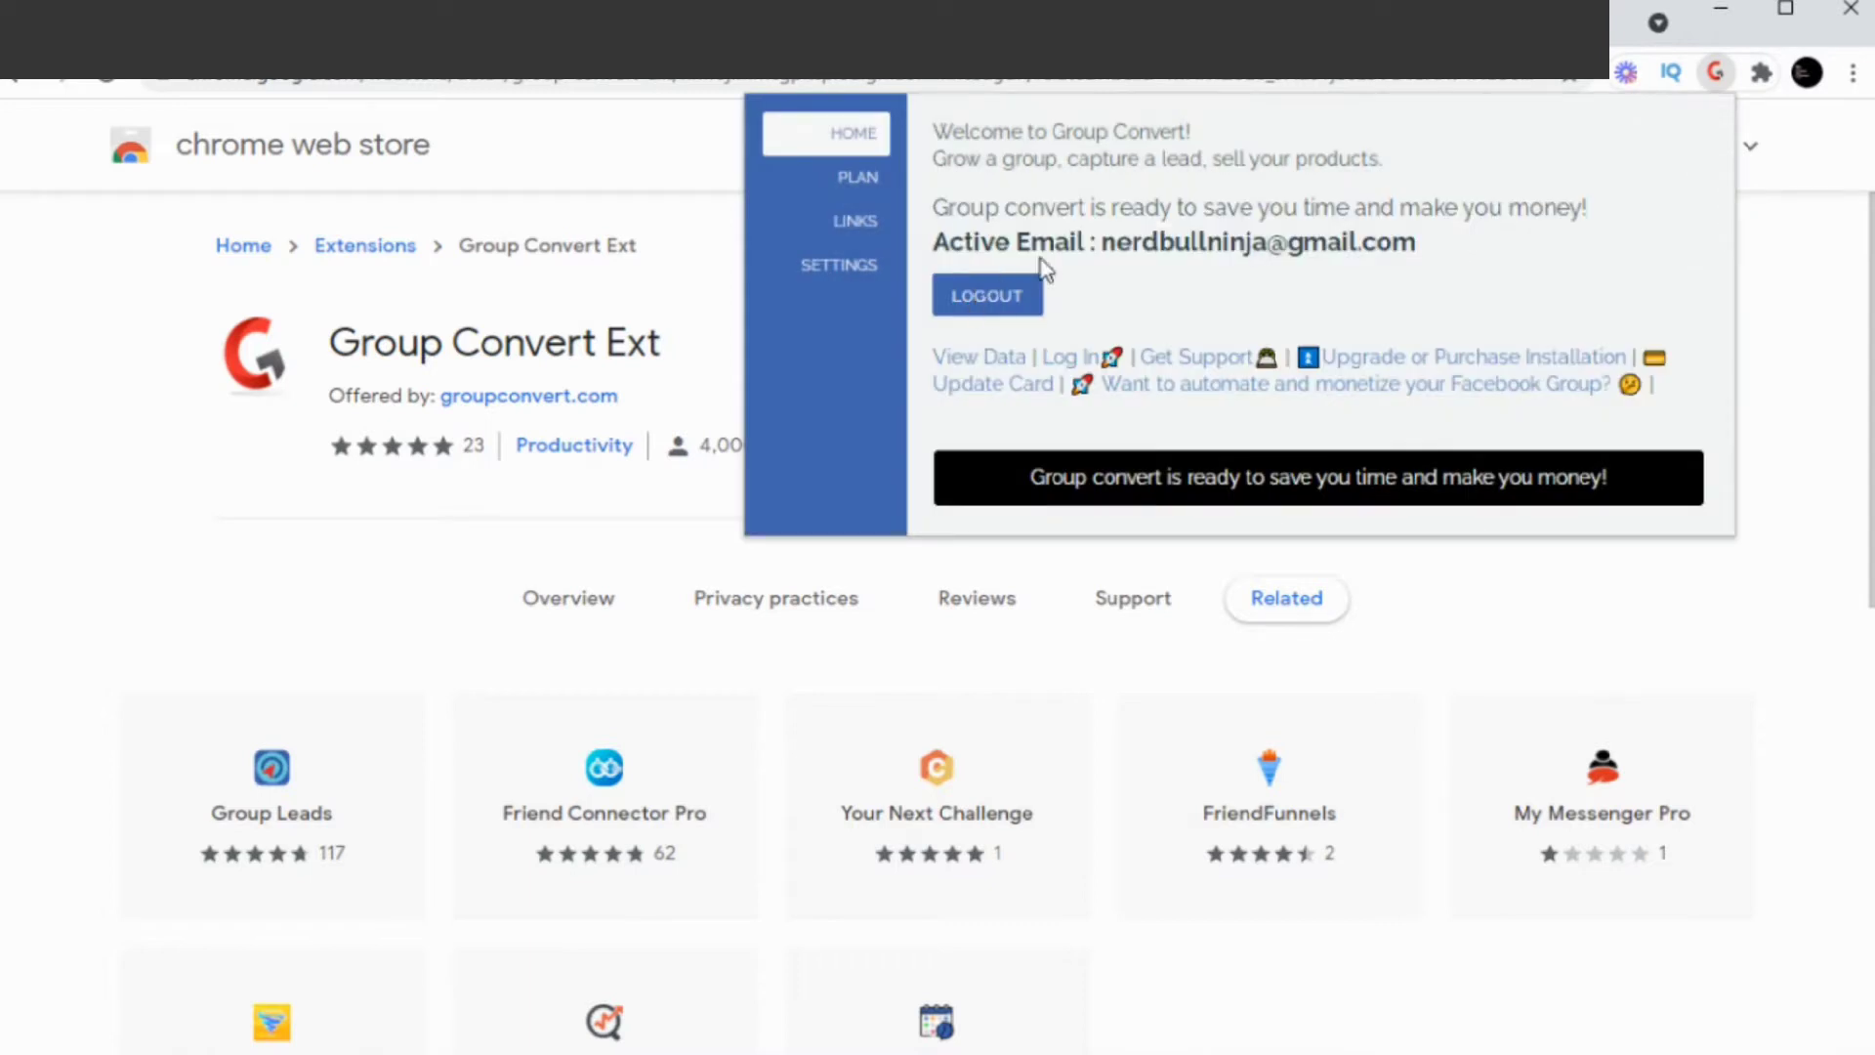
Step: Browse Group Convert's PLAN and LINKS pages, ending on SETTINGS
left_click(858, 190)
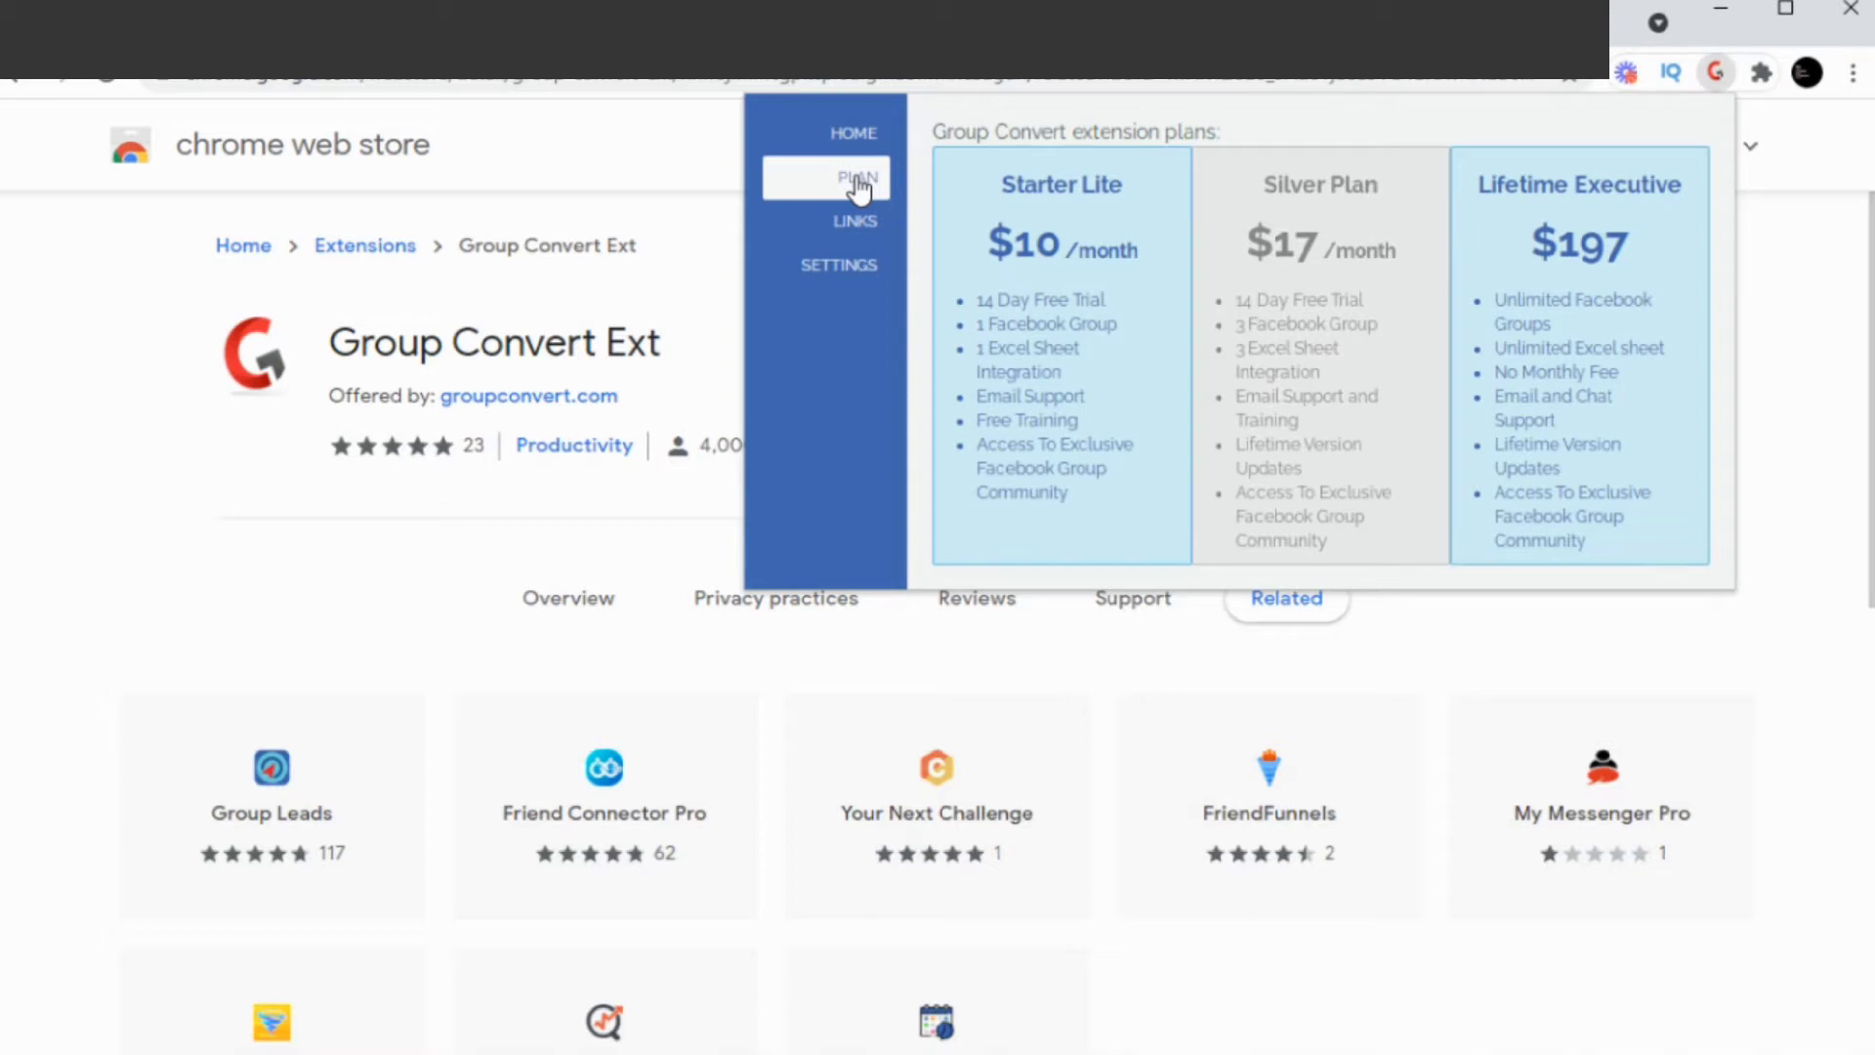
left_click(853, 225)
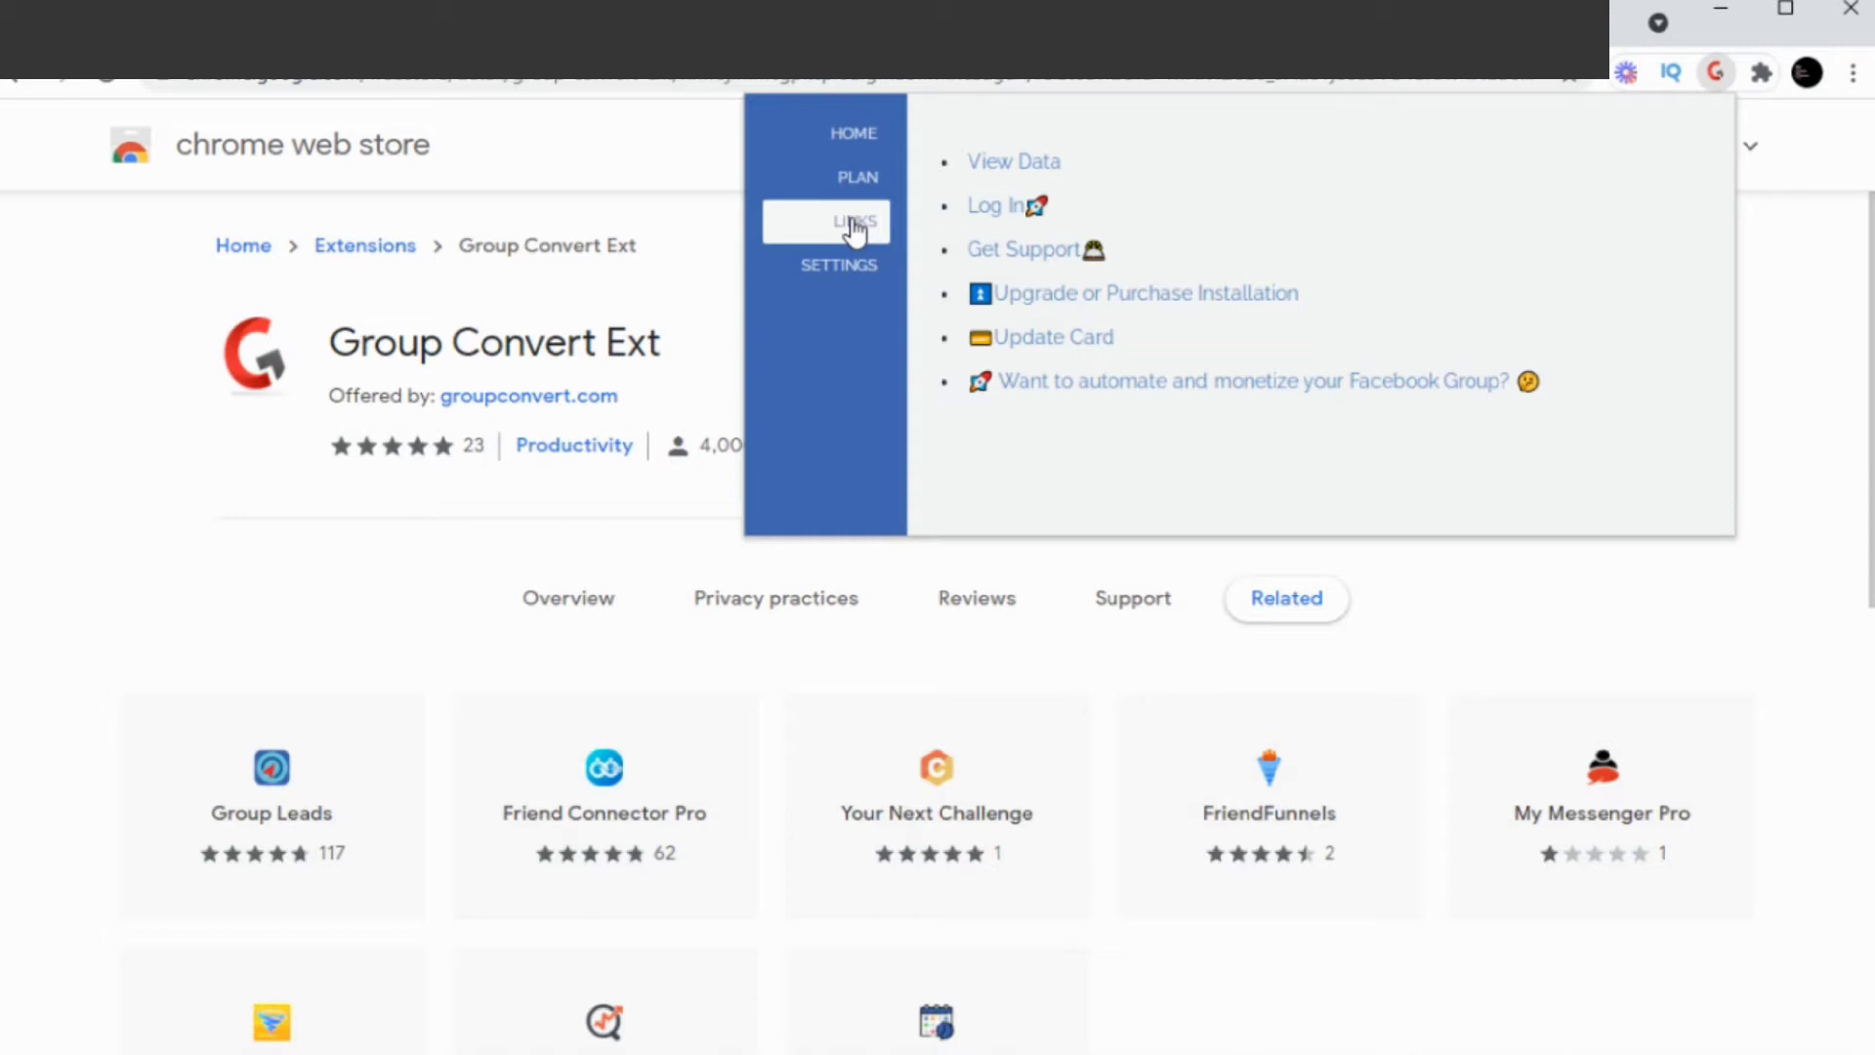
left_click(839, 267)
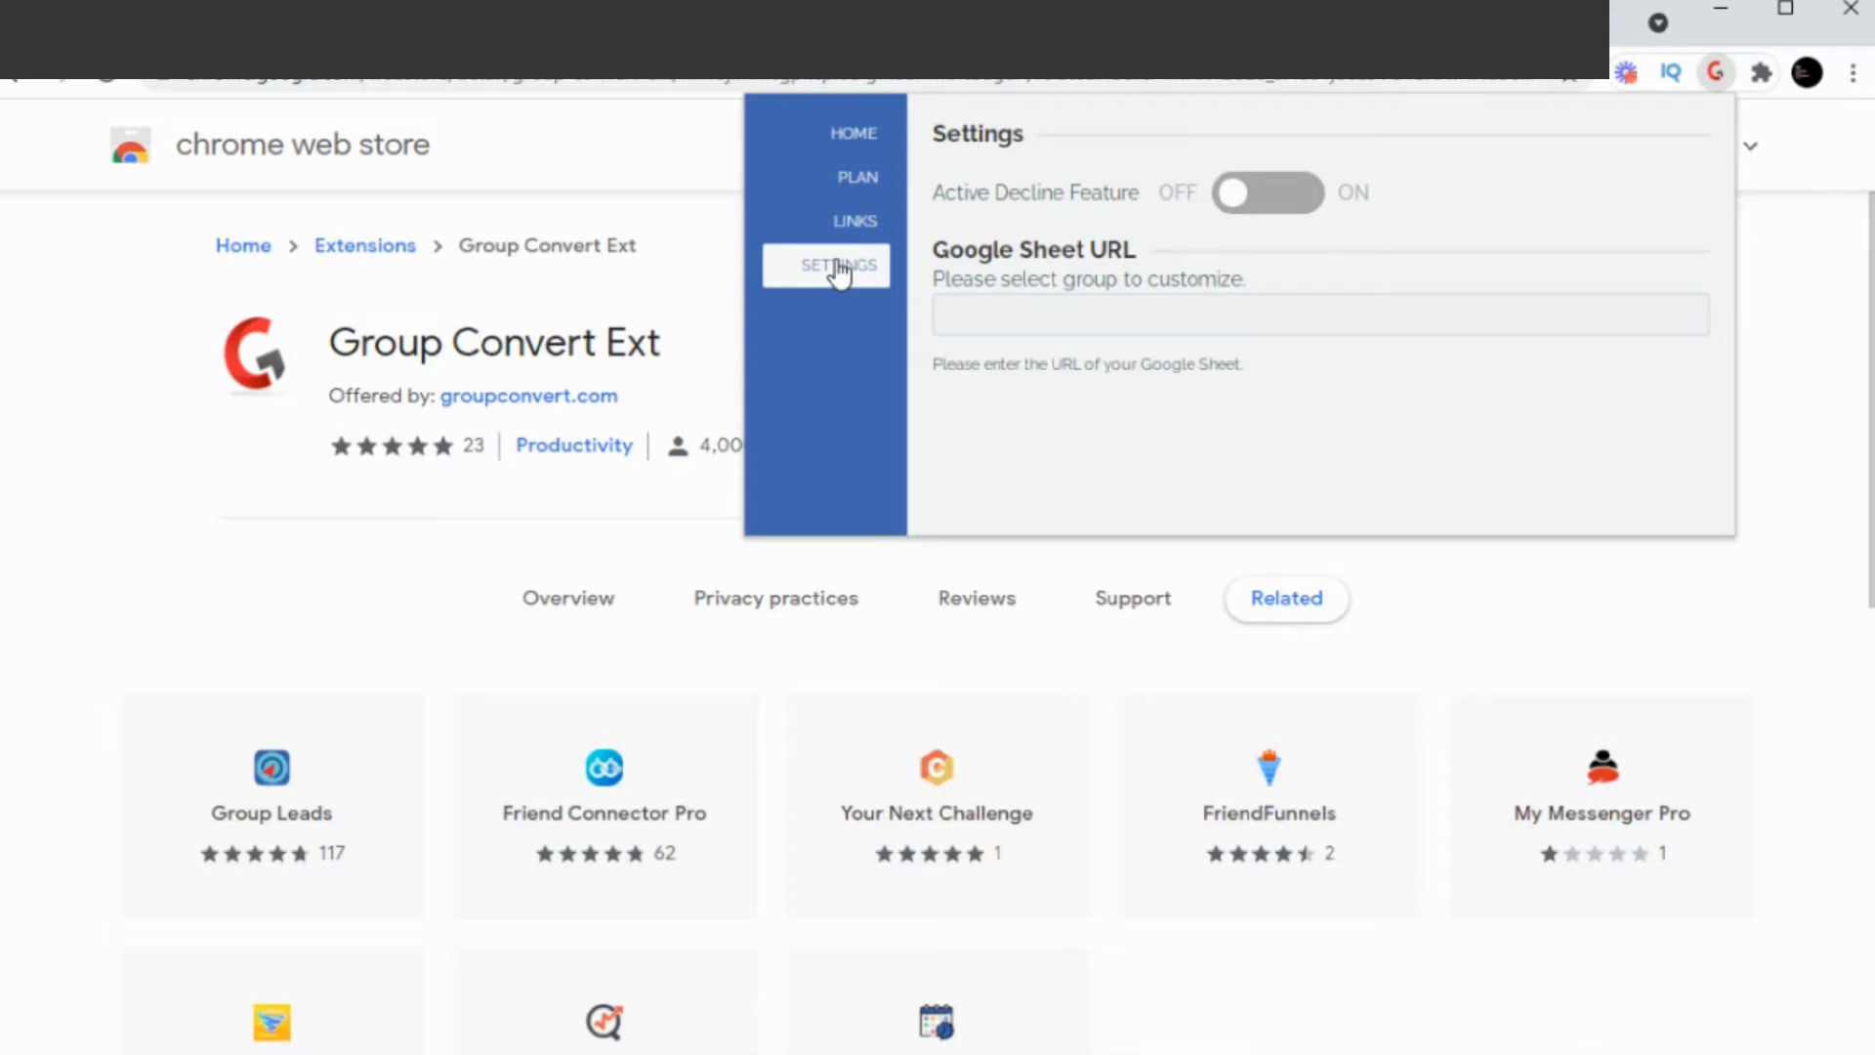
Step: Switch the Active Decline Feature toggle to ON
left_click(1244, 206)
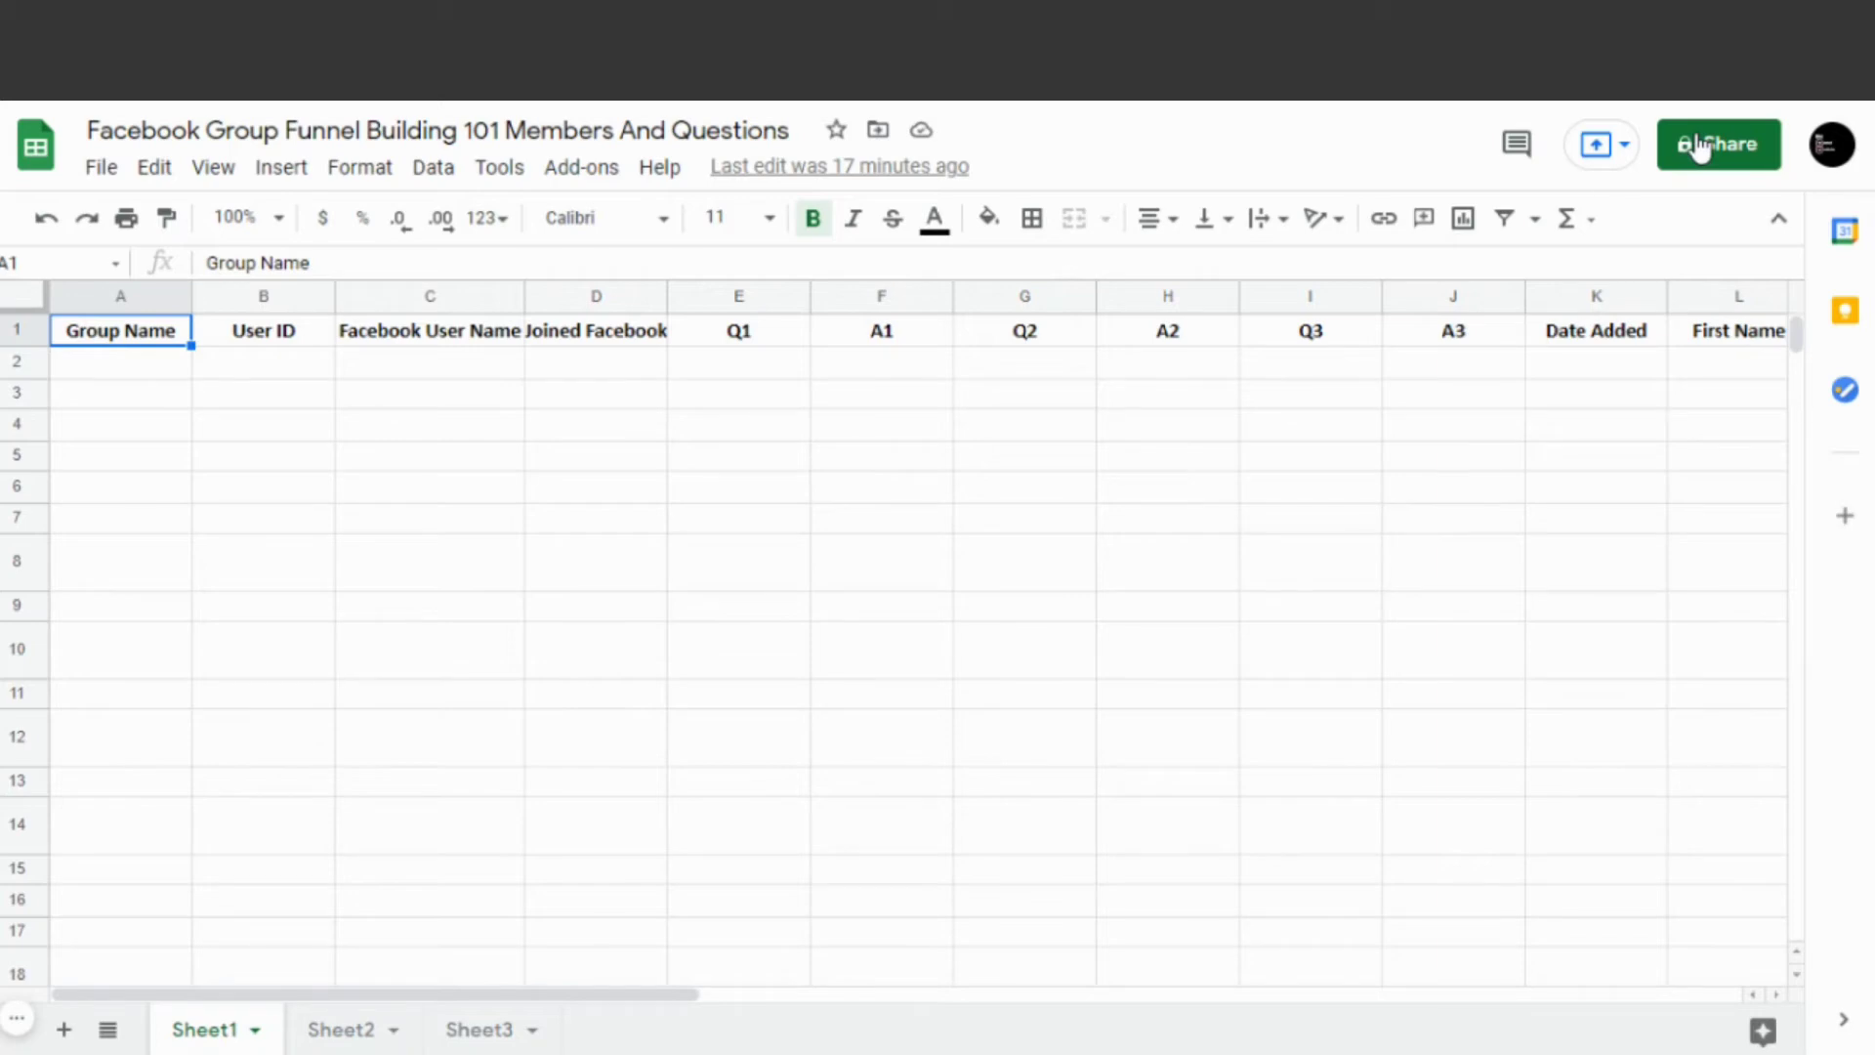
Step: Set the spreadsheet's sharing to anyone with the link as viewer, and copy the link
left_click(1700, 147)
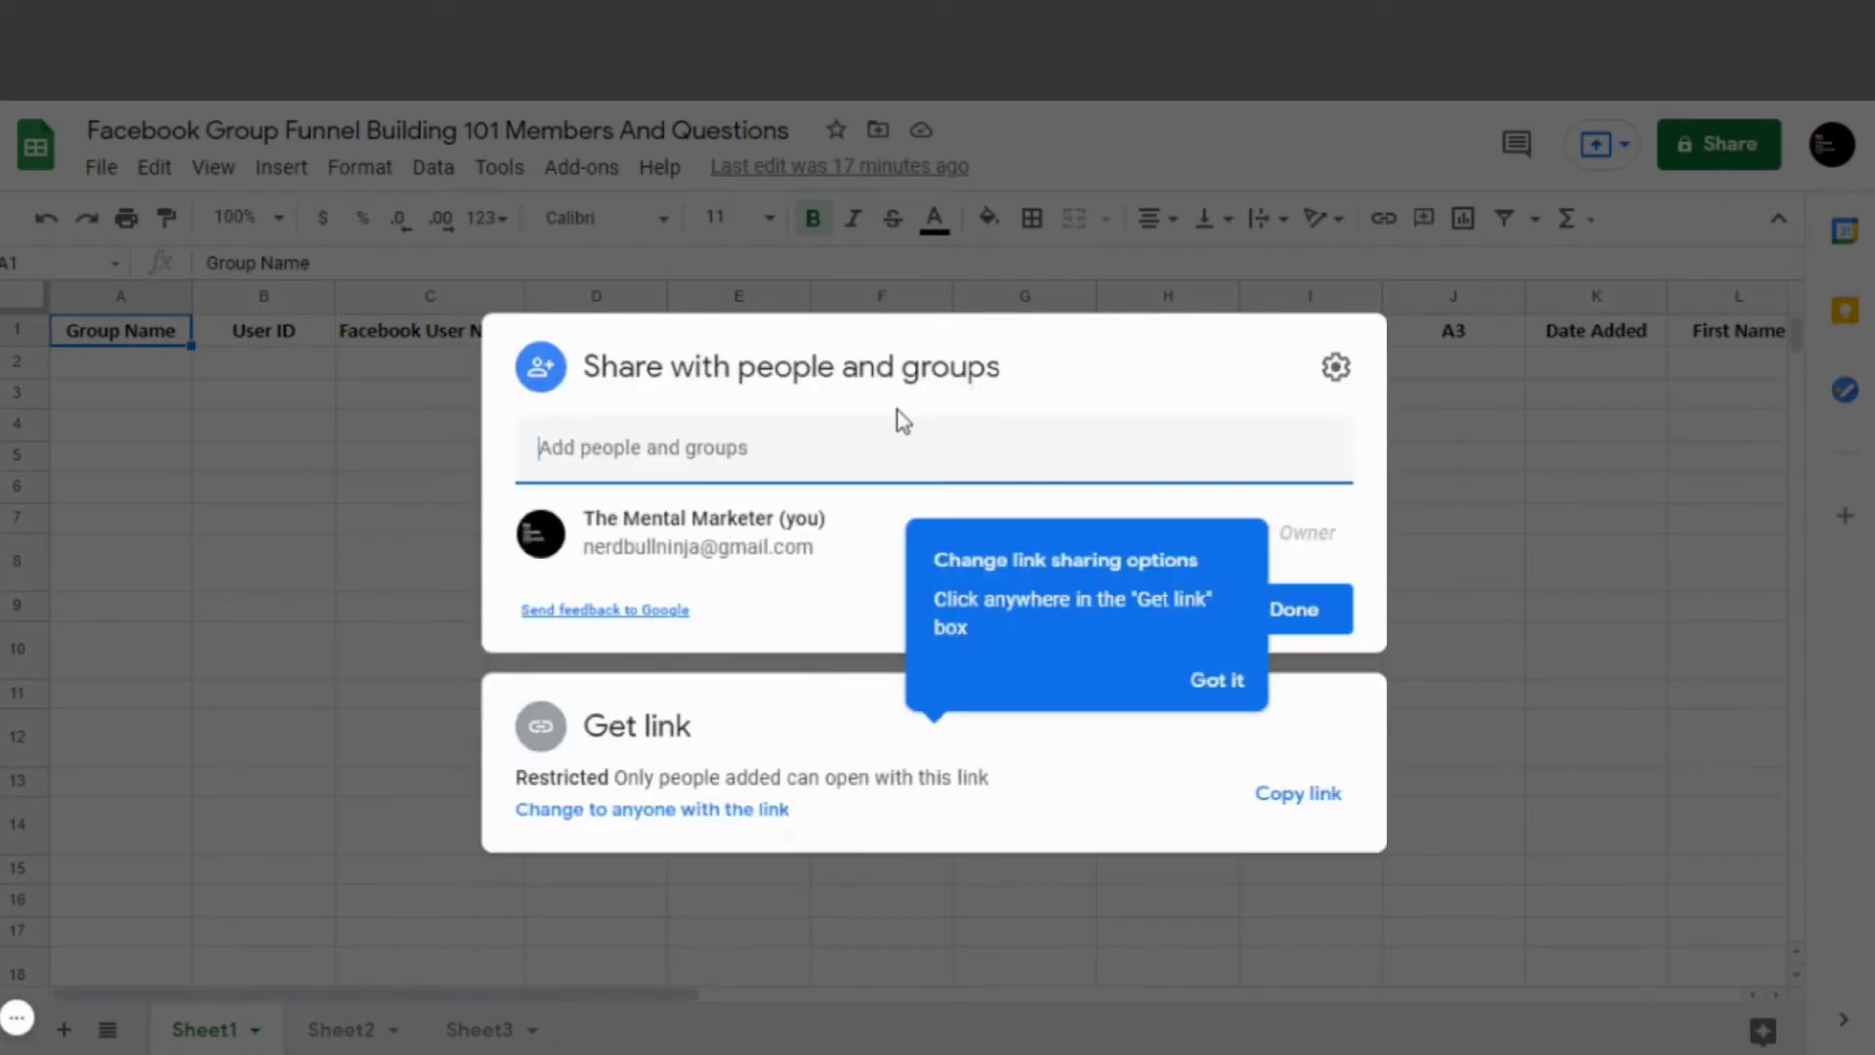
left_click(1213, 681)
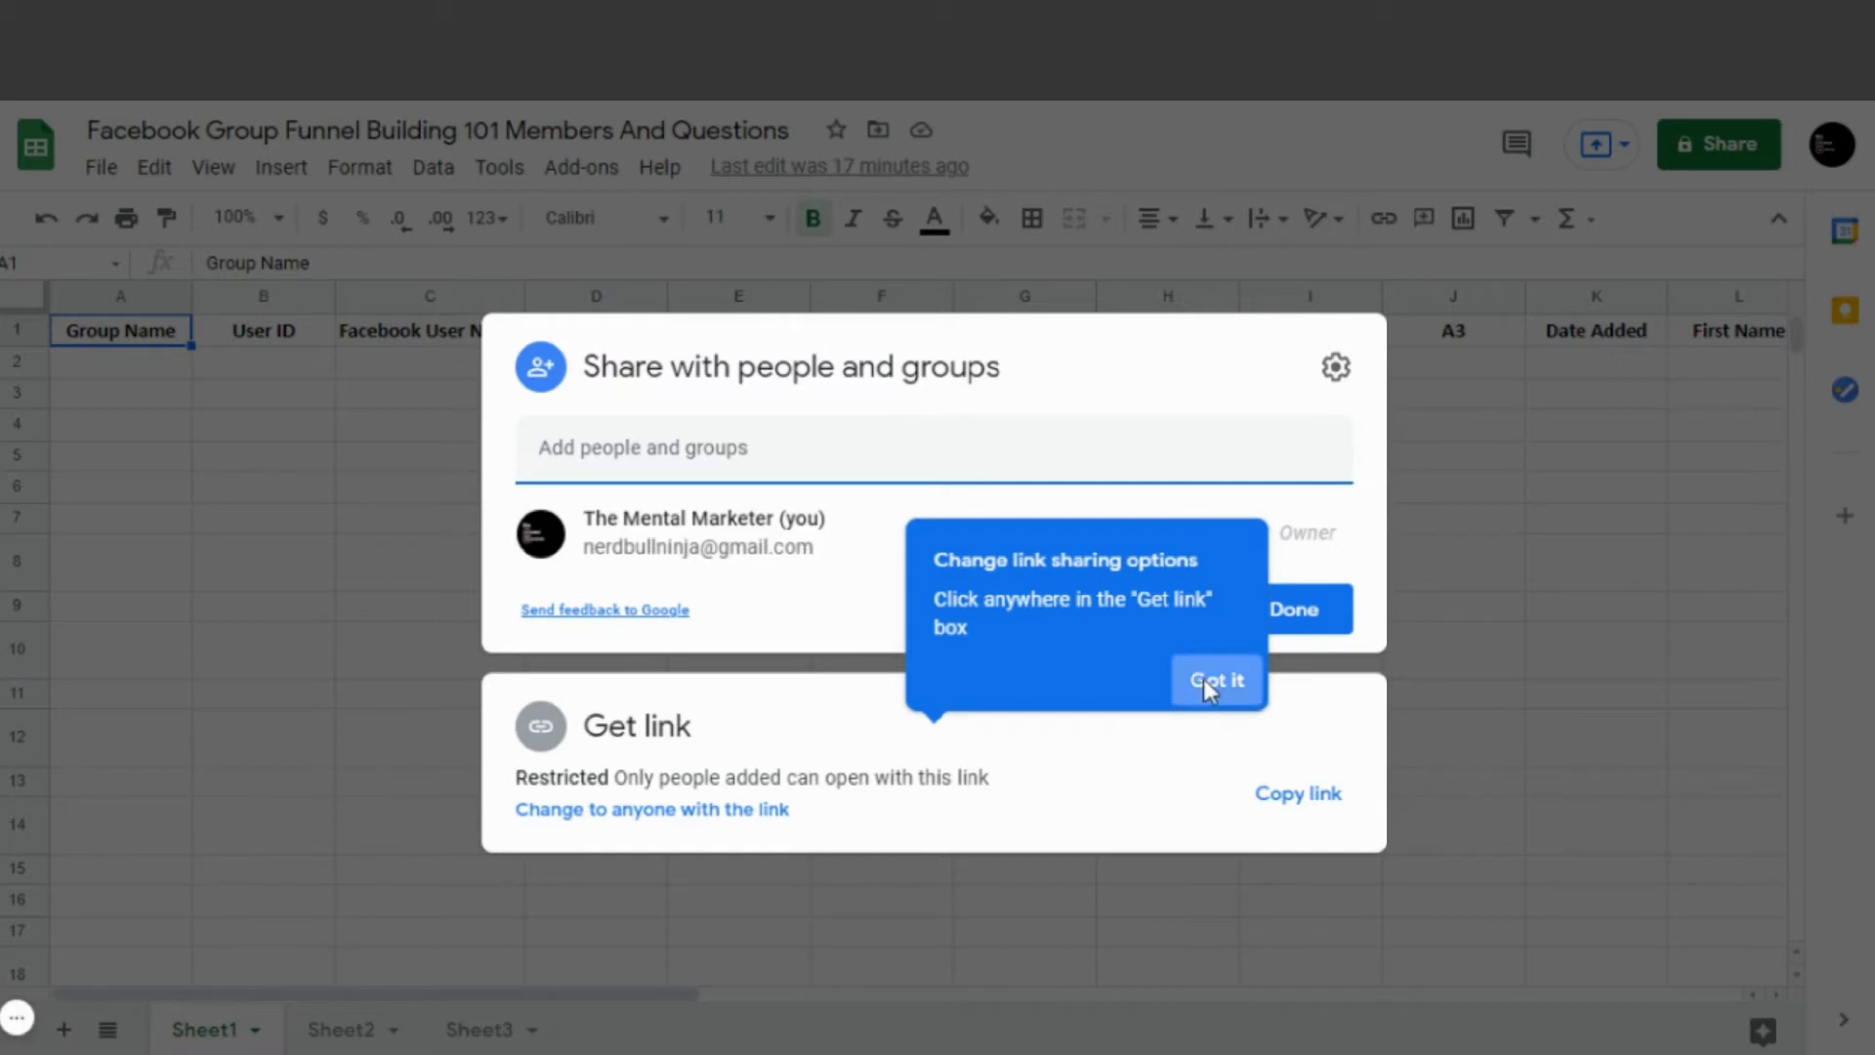
left_click(658, 812)
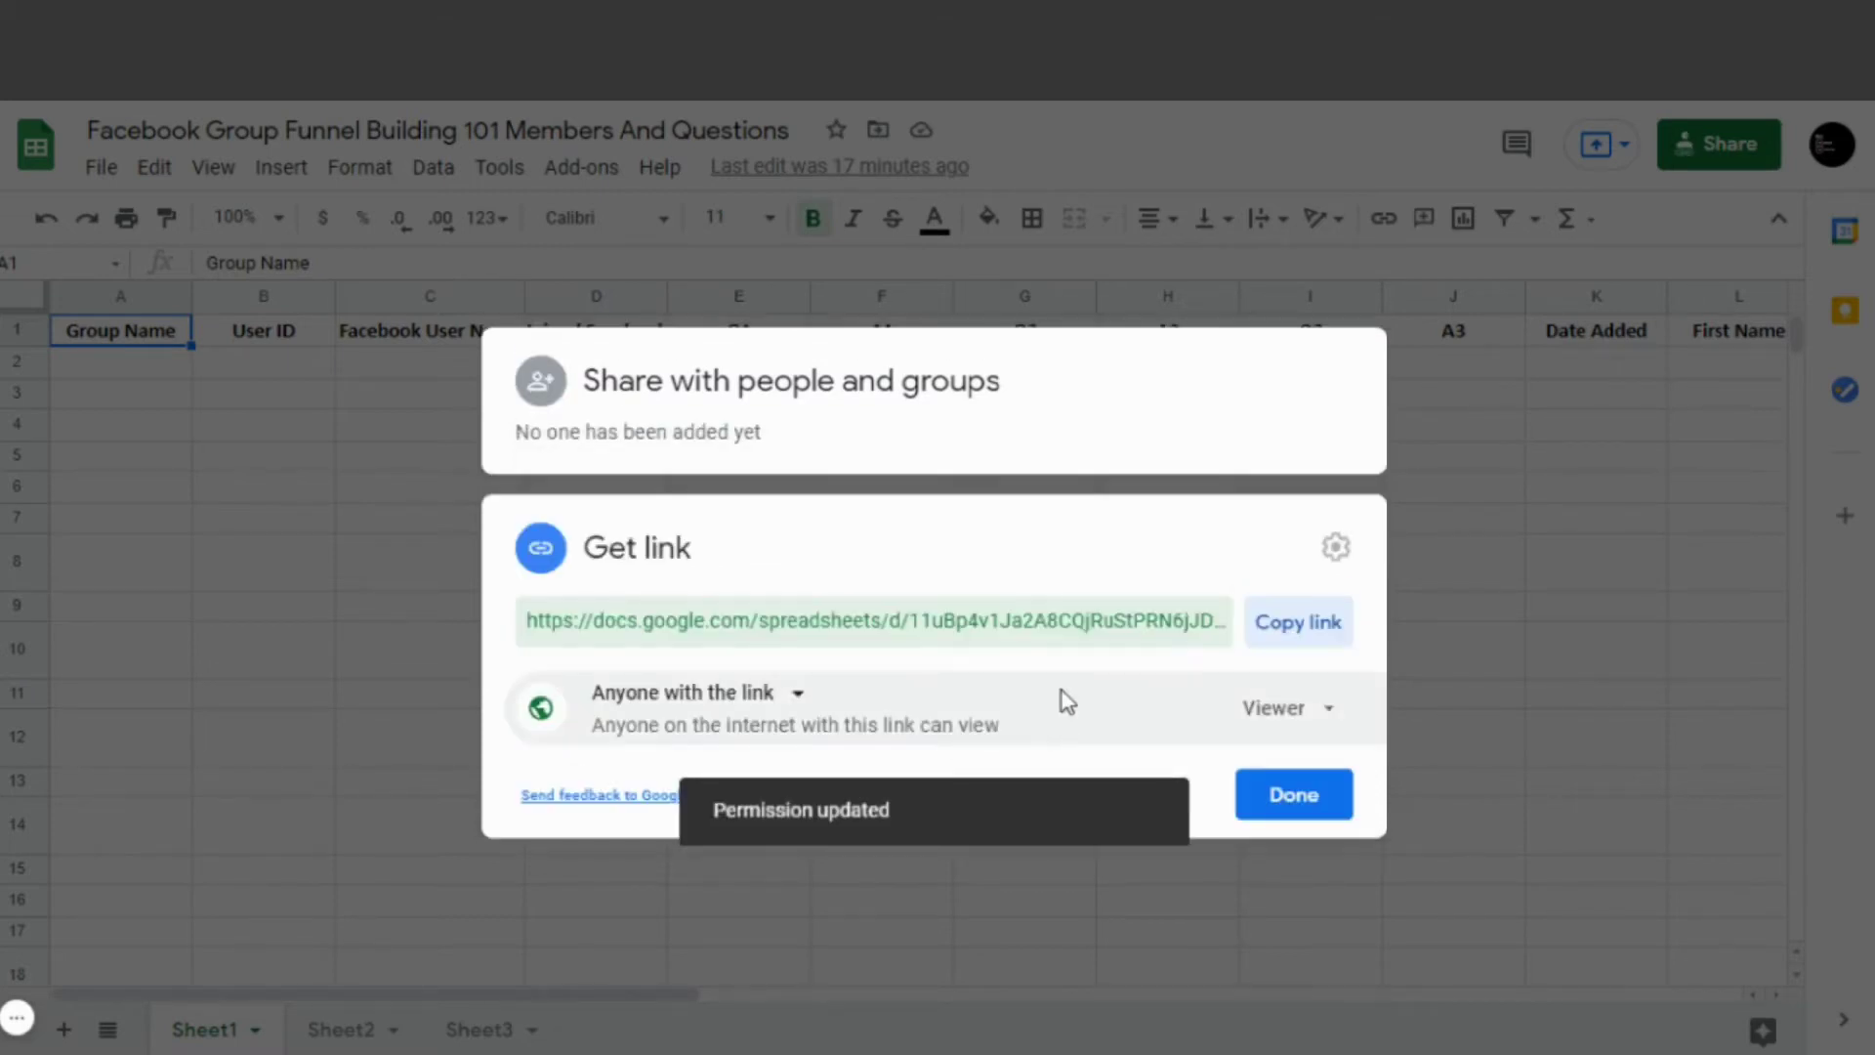
left_click(1295, 635)
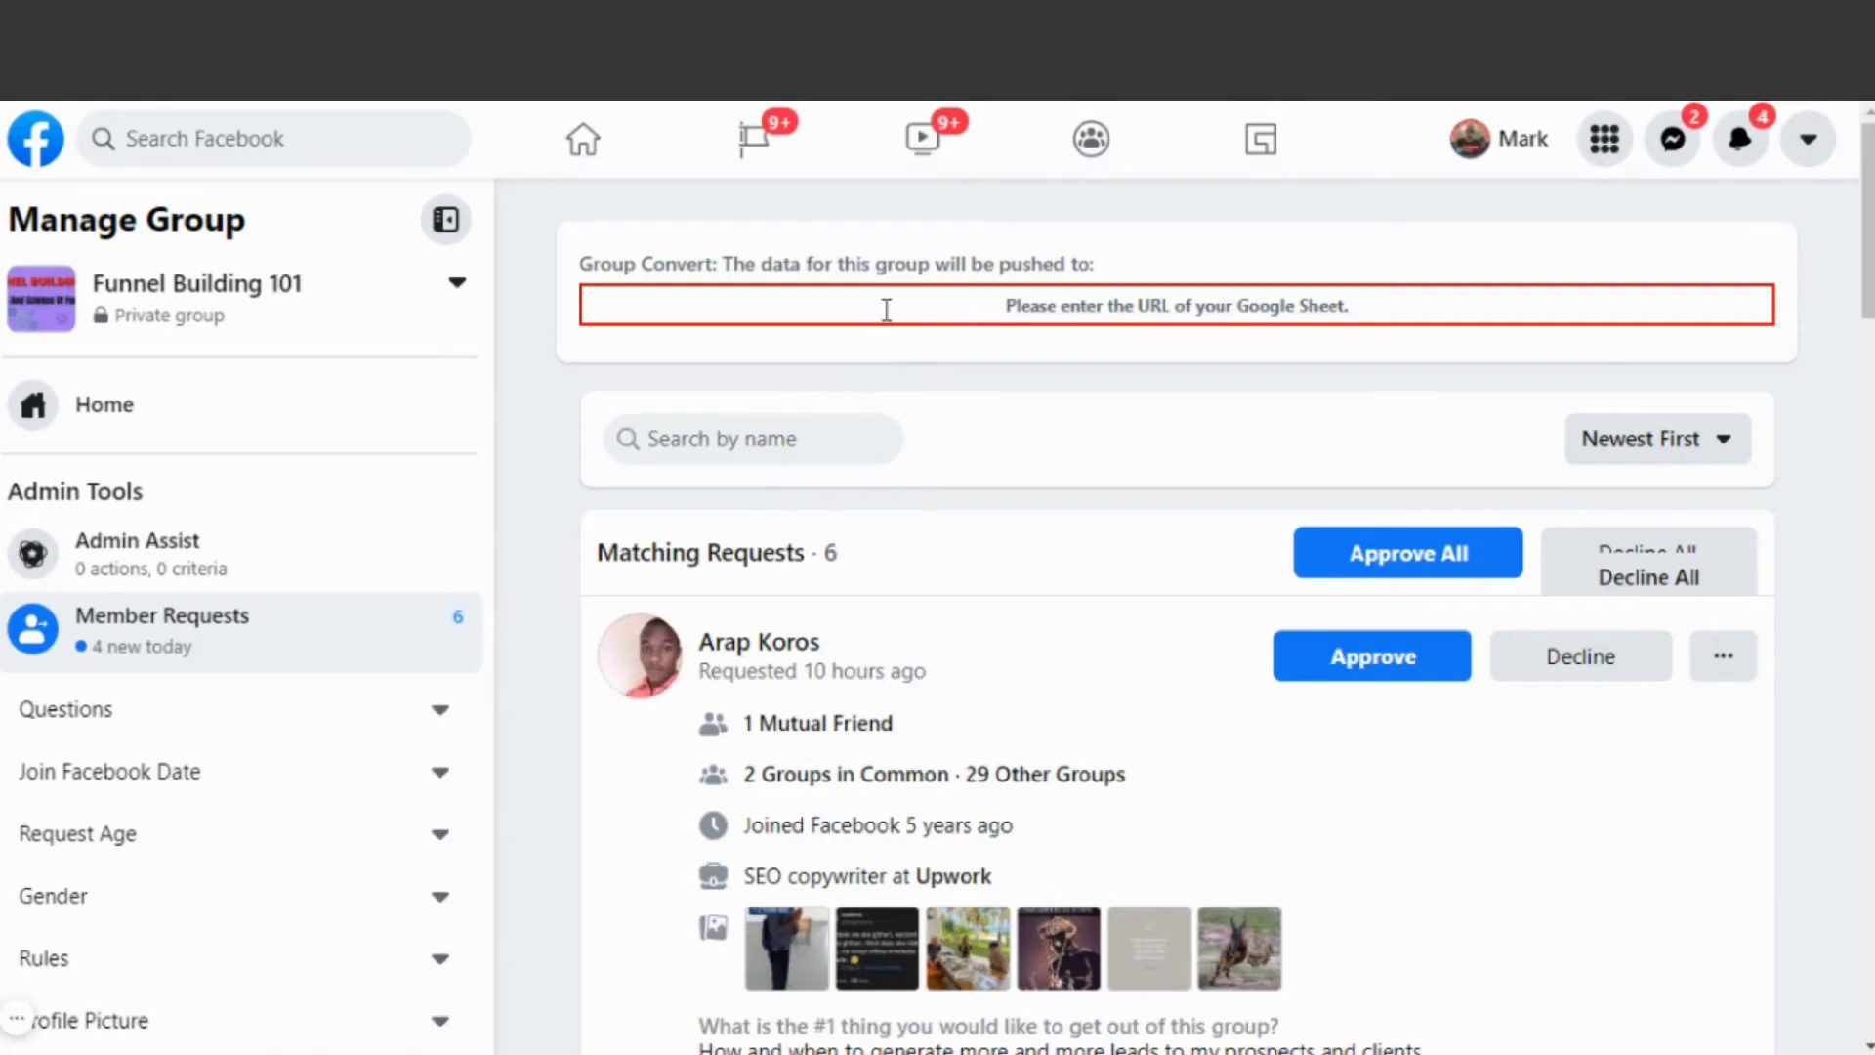
Step: Paste the spreadsheet's share link into Group Convert's Google Sheet URL field and confirm 'Sheet URL added'
left_click(887, 310)
left_click(887, 309)
left_click(886, 310)
right_click(1072, 309)
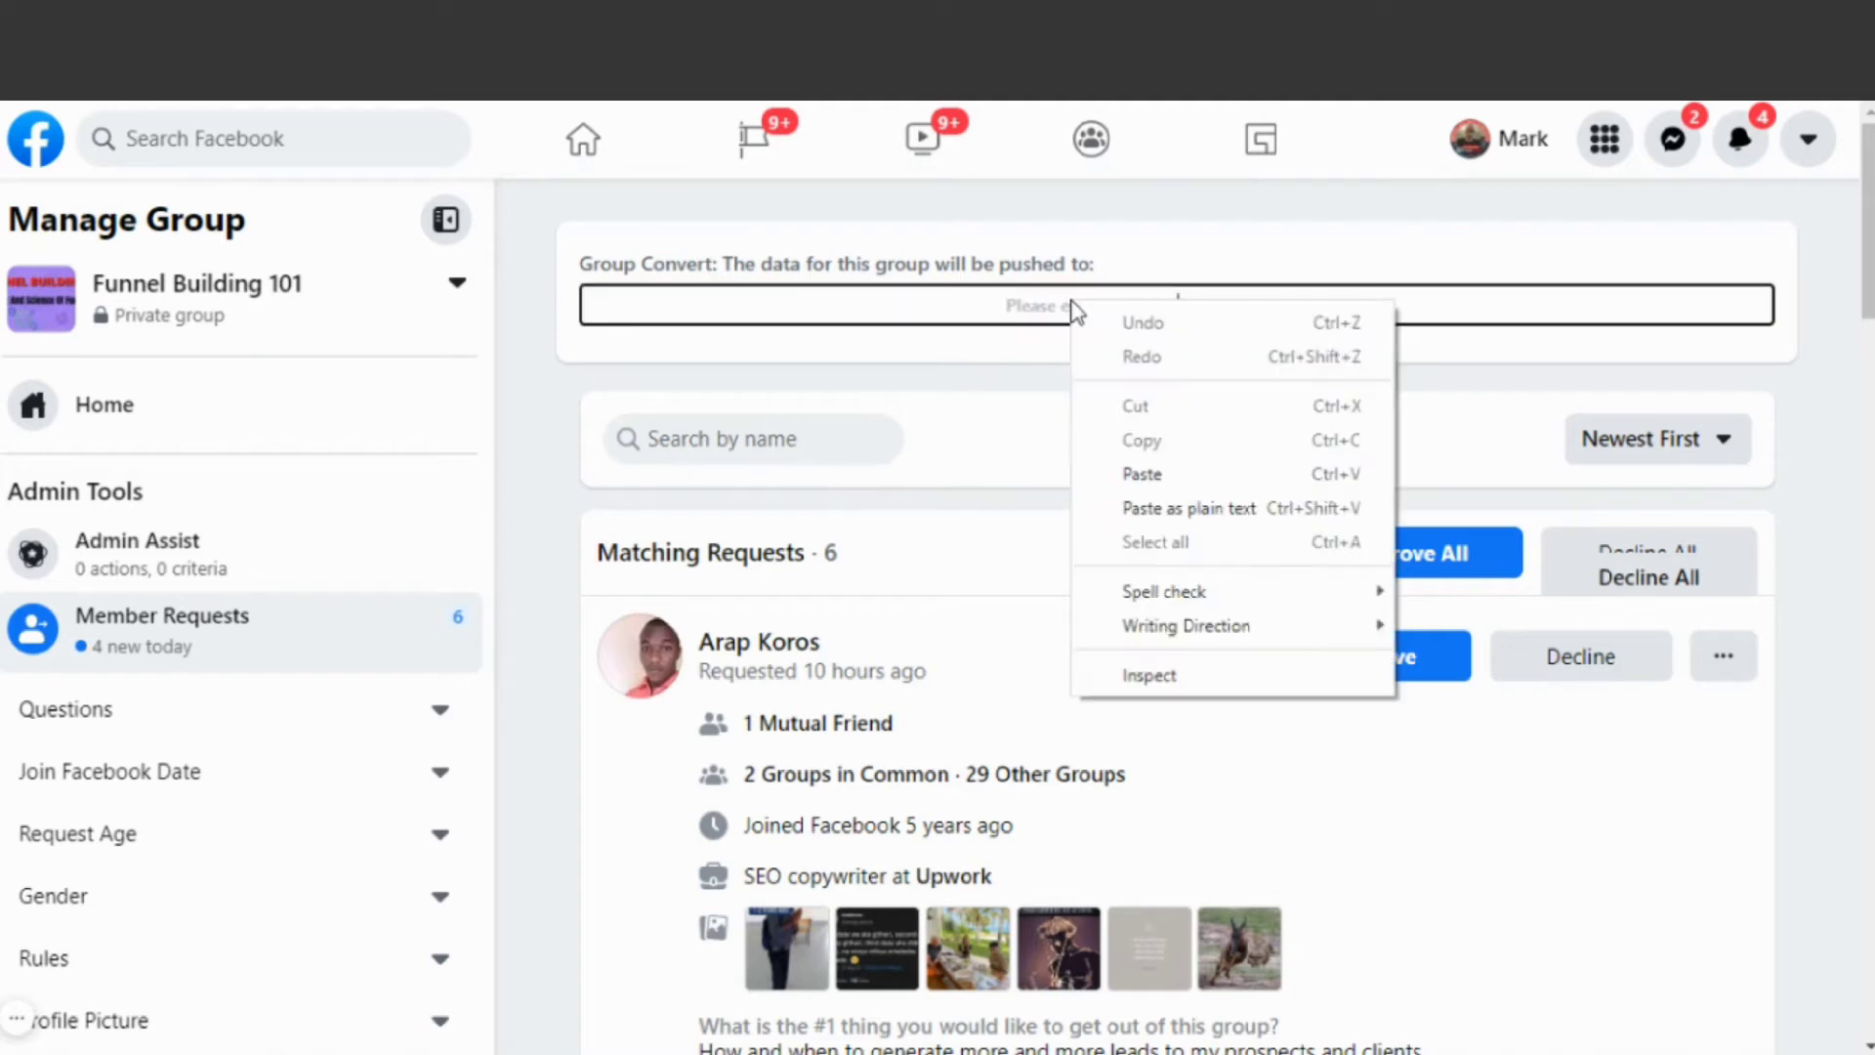
left_click(1141, 473)
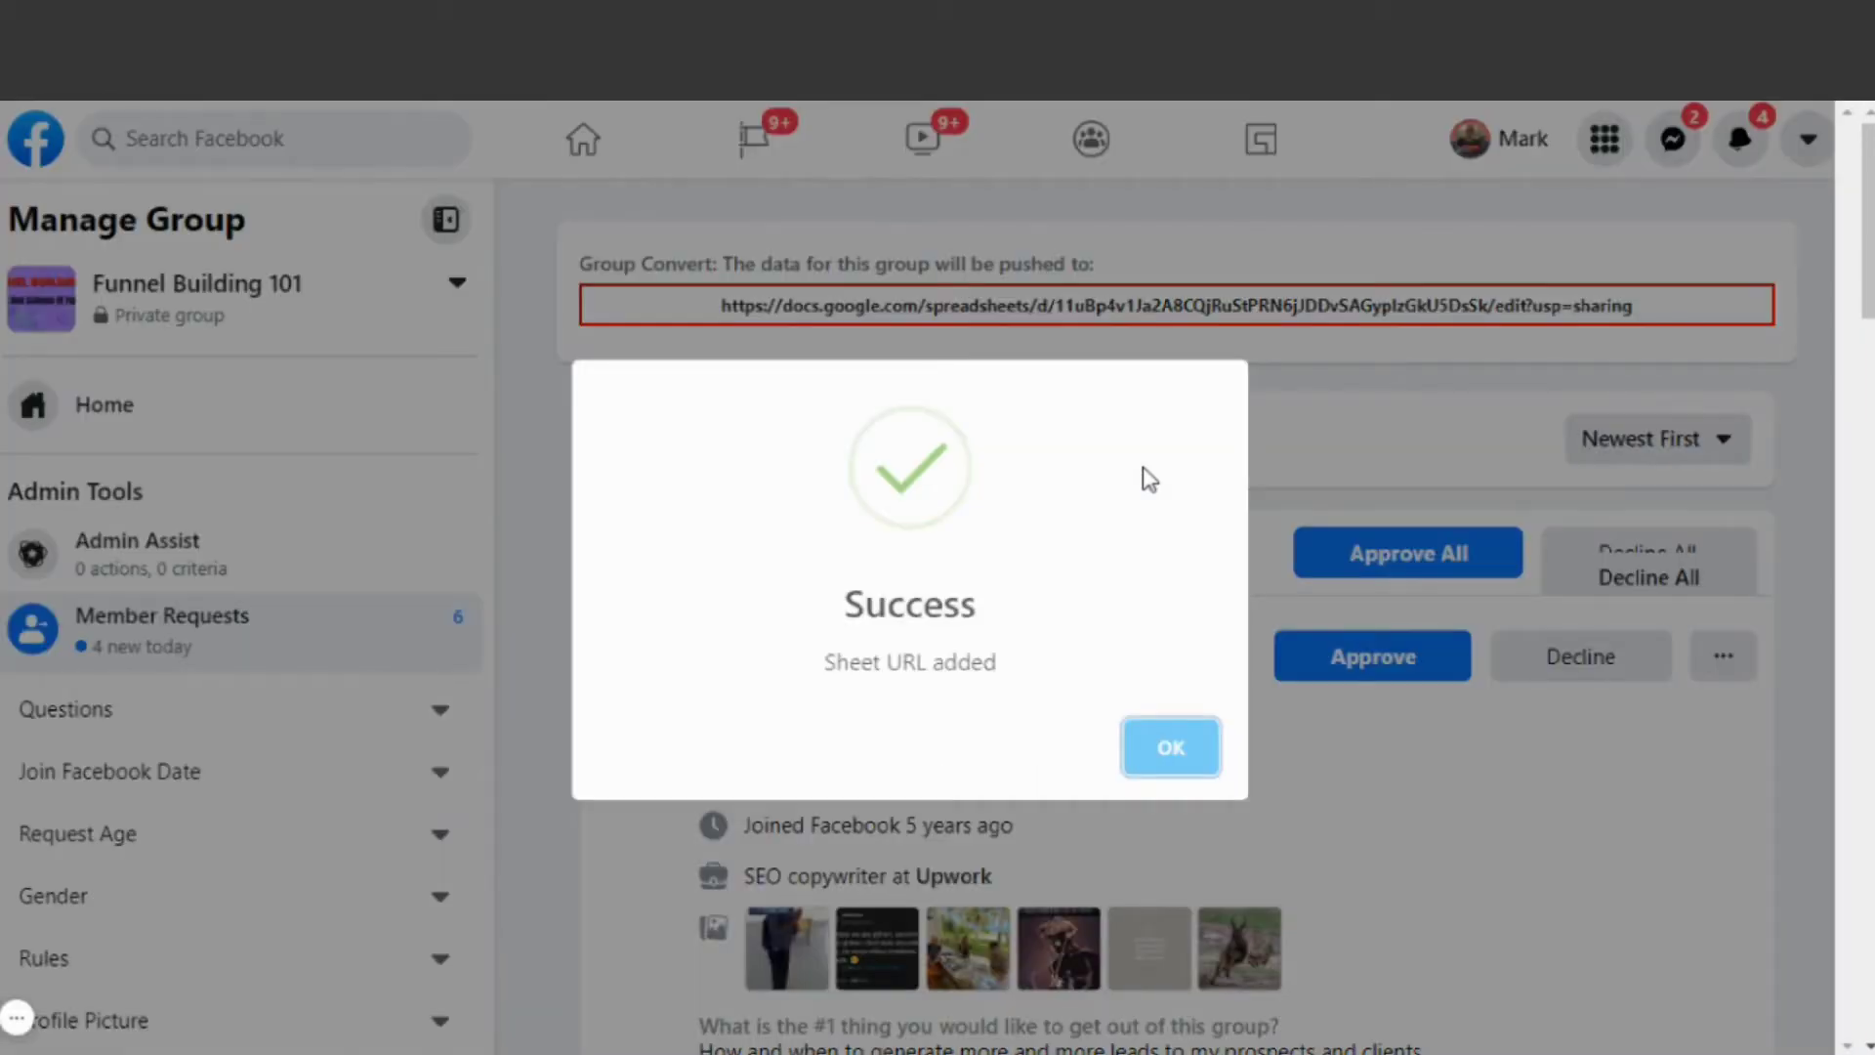
left_click(1164, 753)
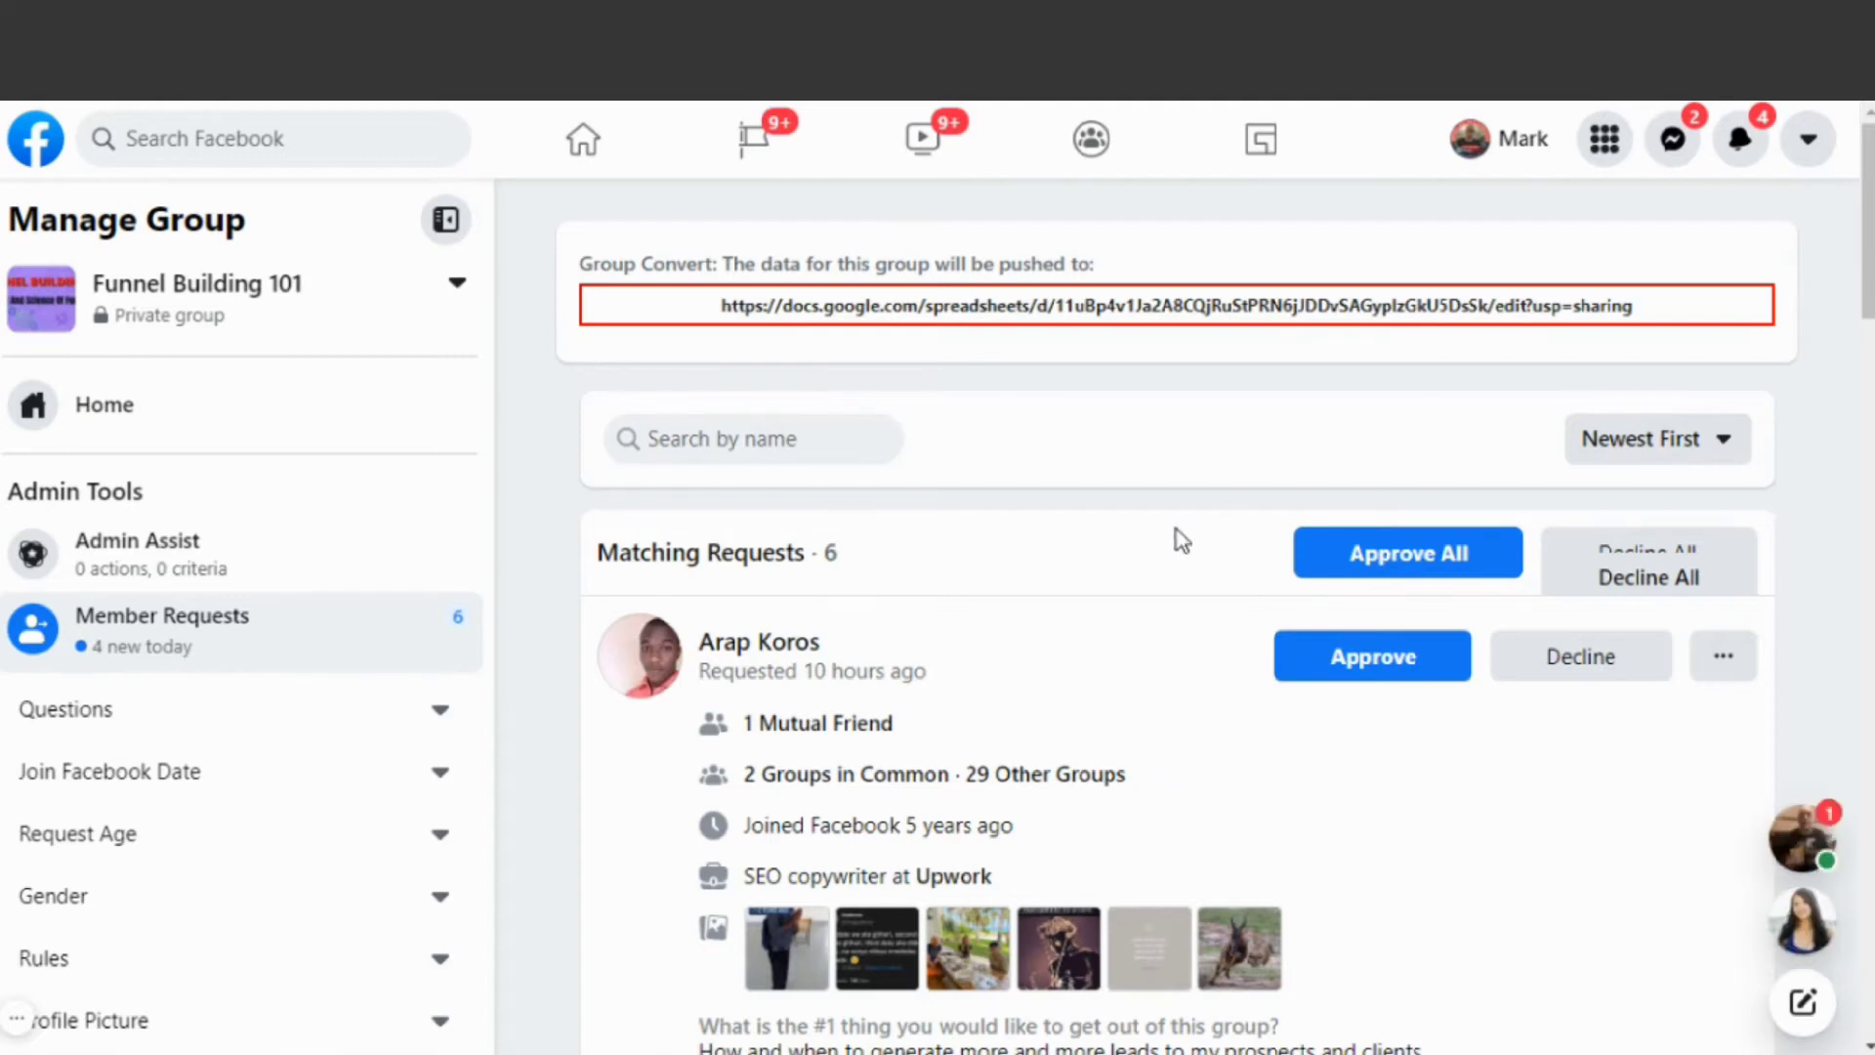
scroll(1176, 529, "down", 10)
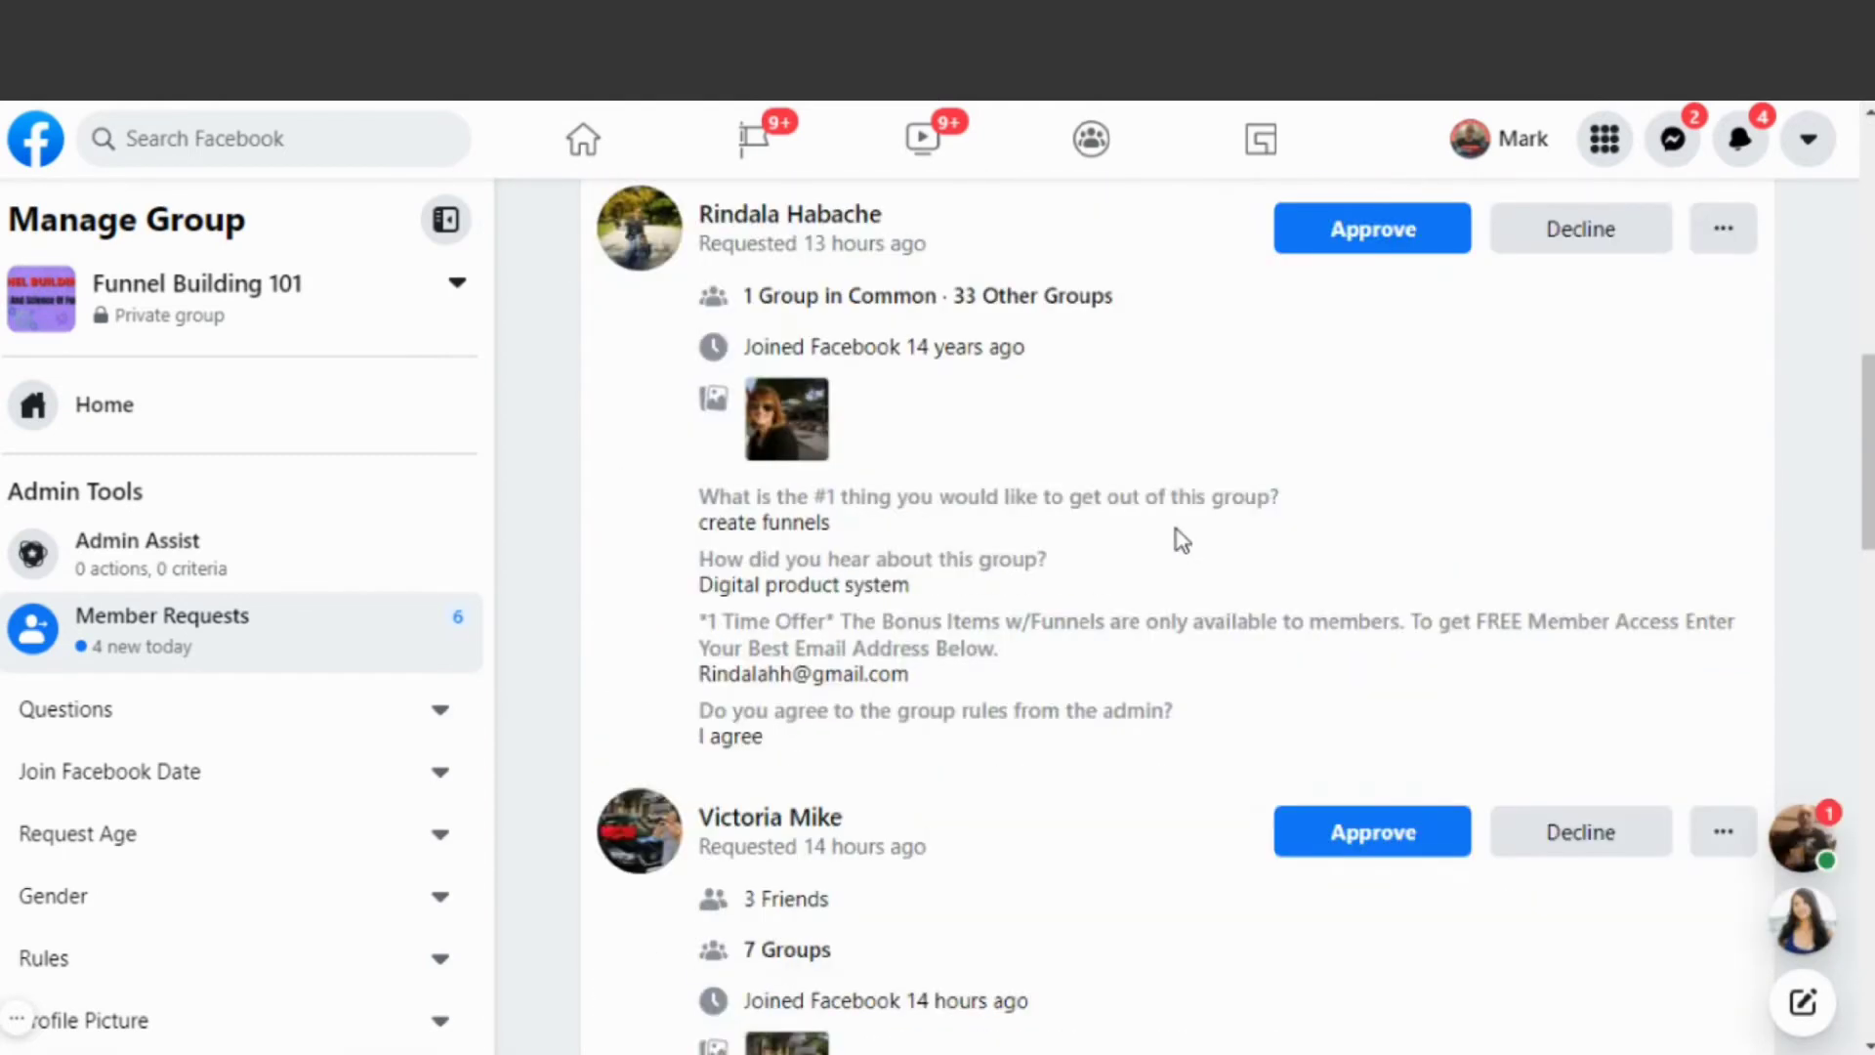
scroll(1181, 539, "down", 5)
scroll(1182, 541, "down", 5)
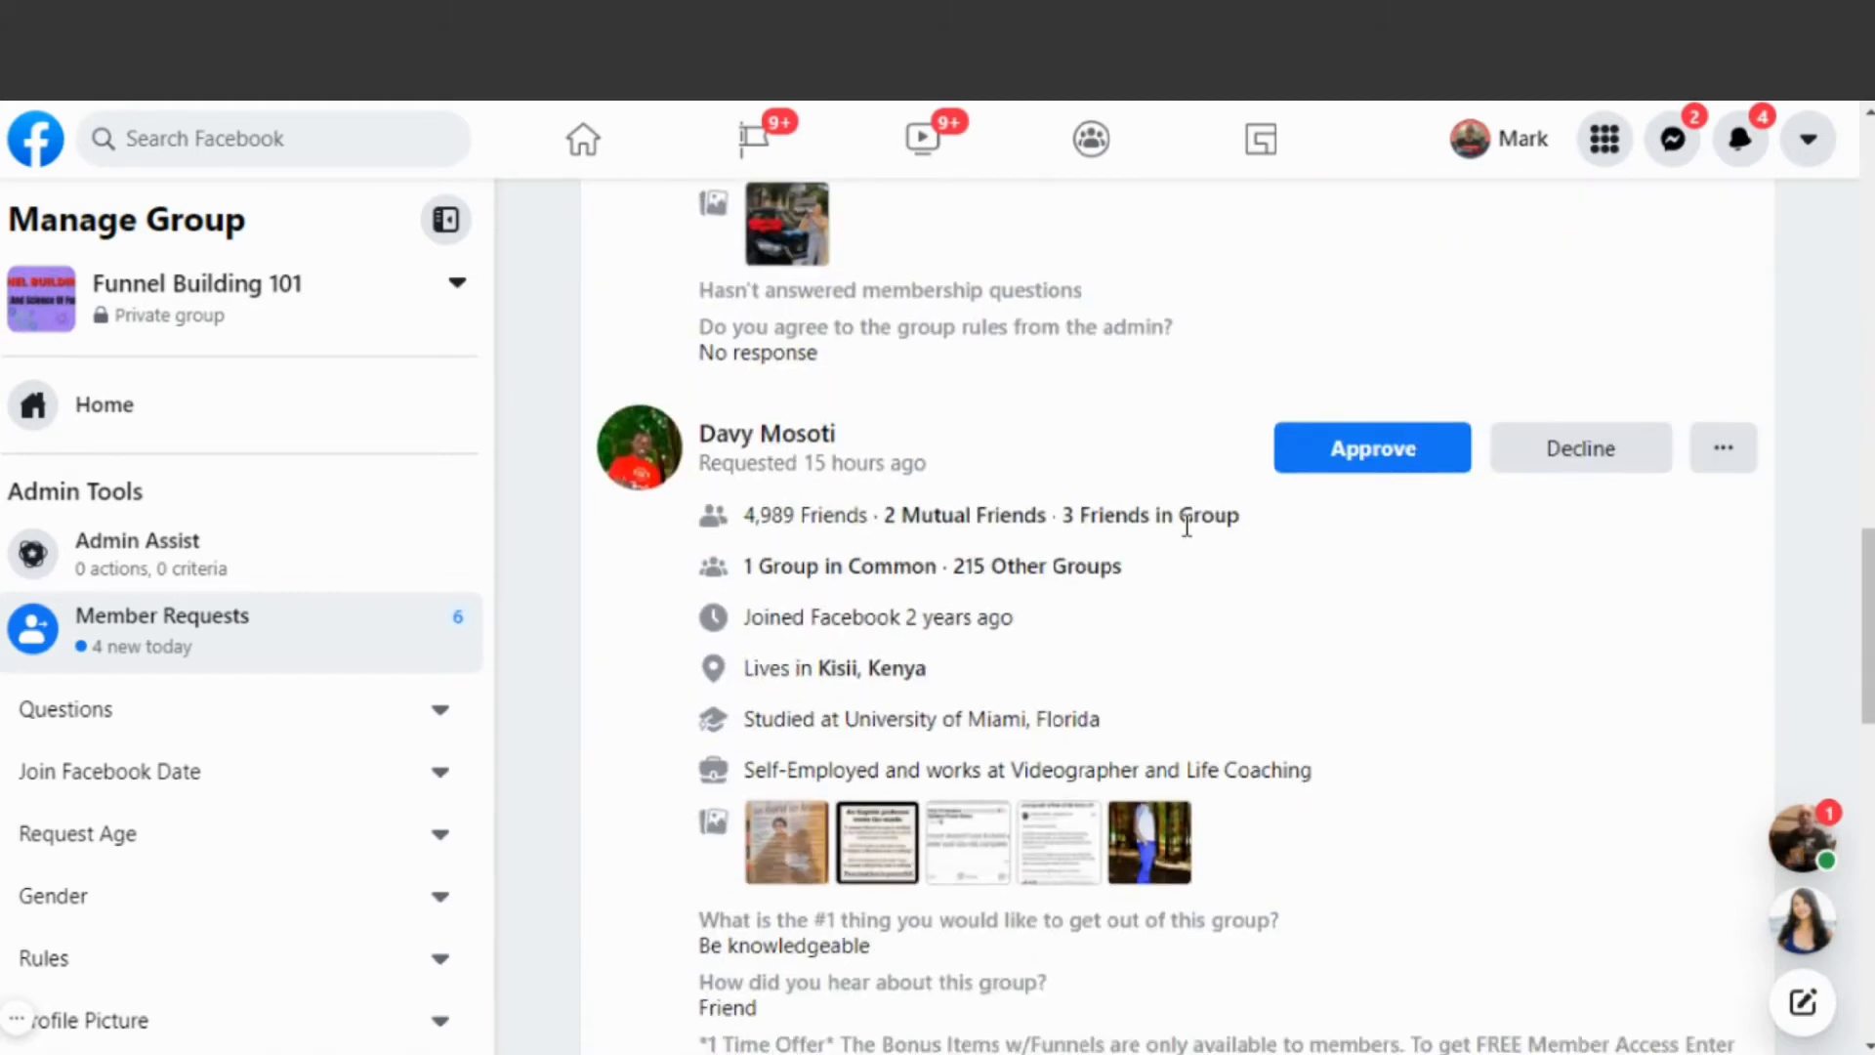
scroll(1218, 528, "down", 3)
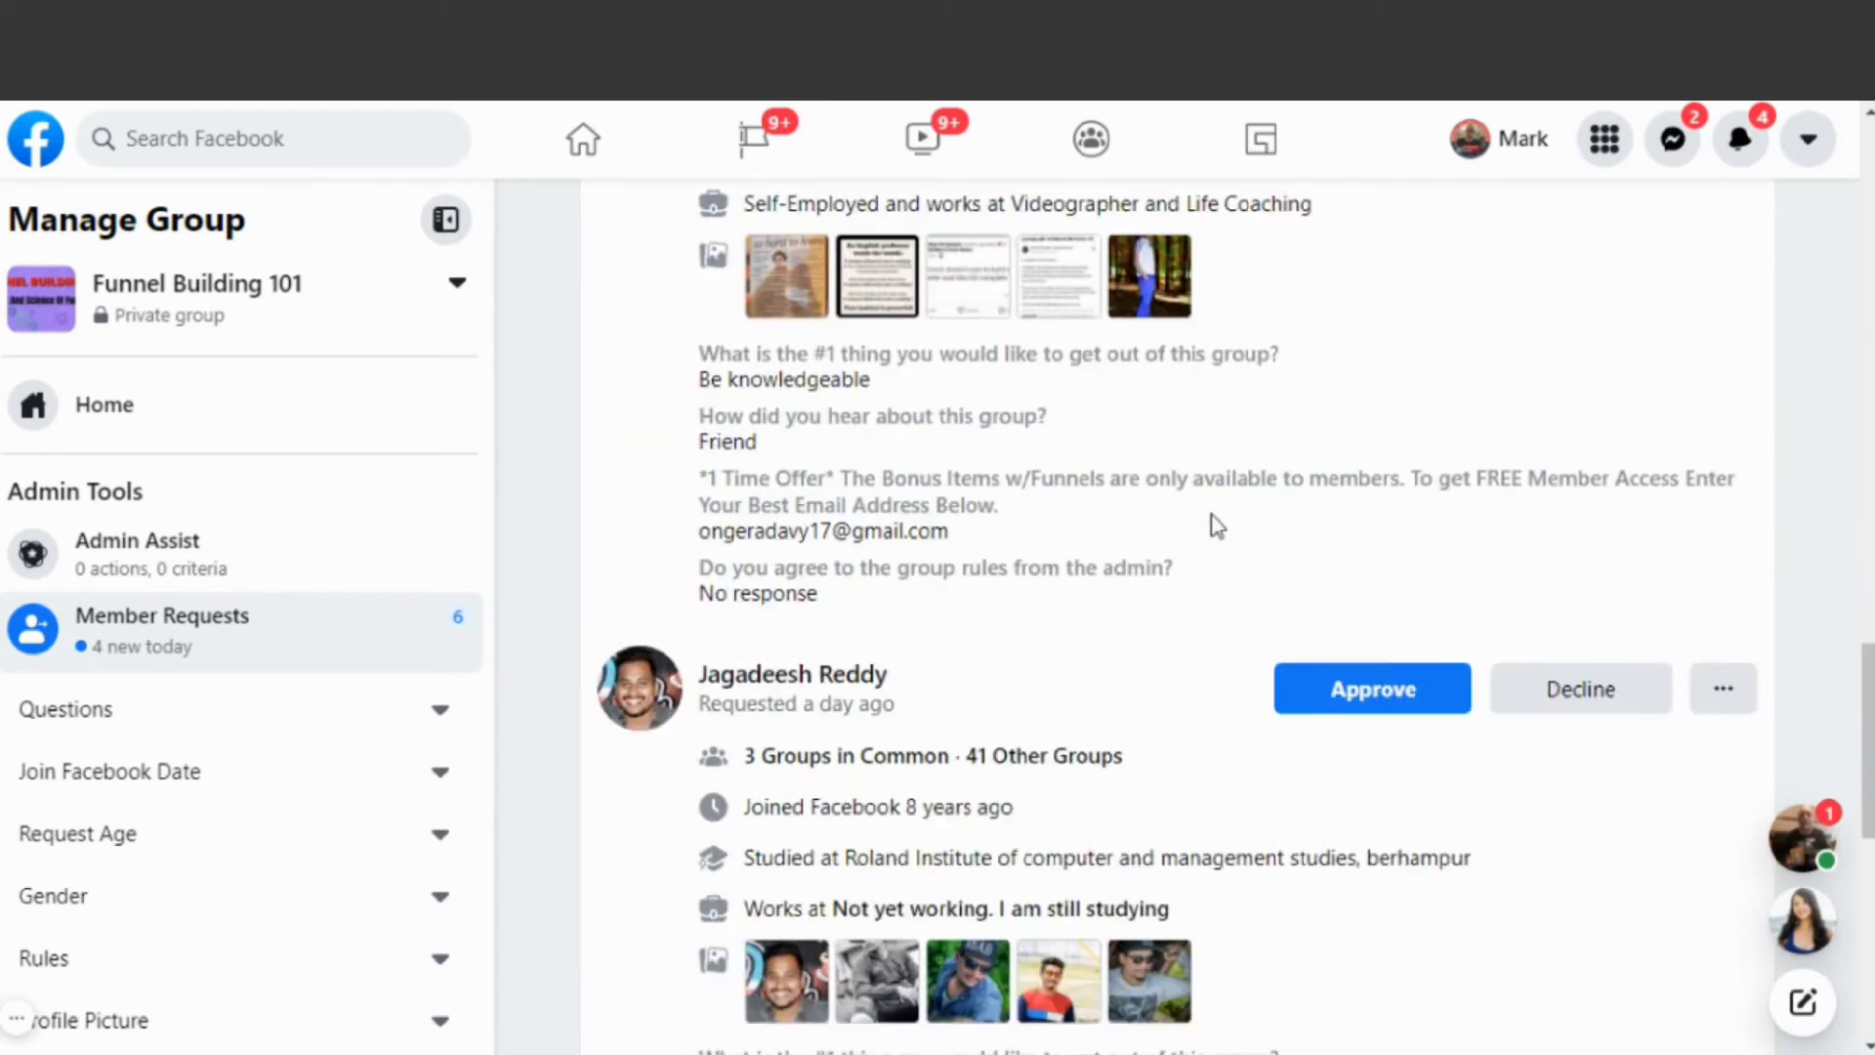
scroll(1218, 527, "down", 9)
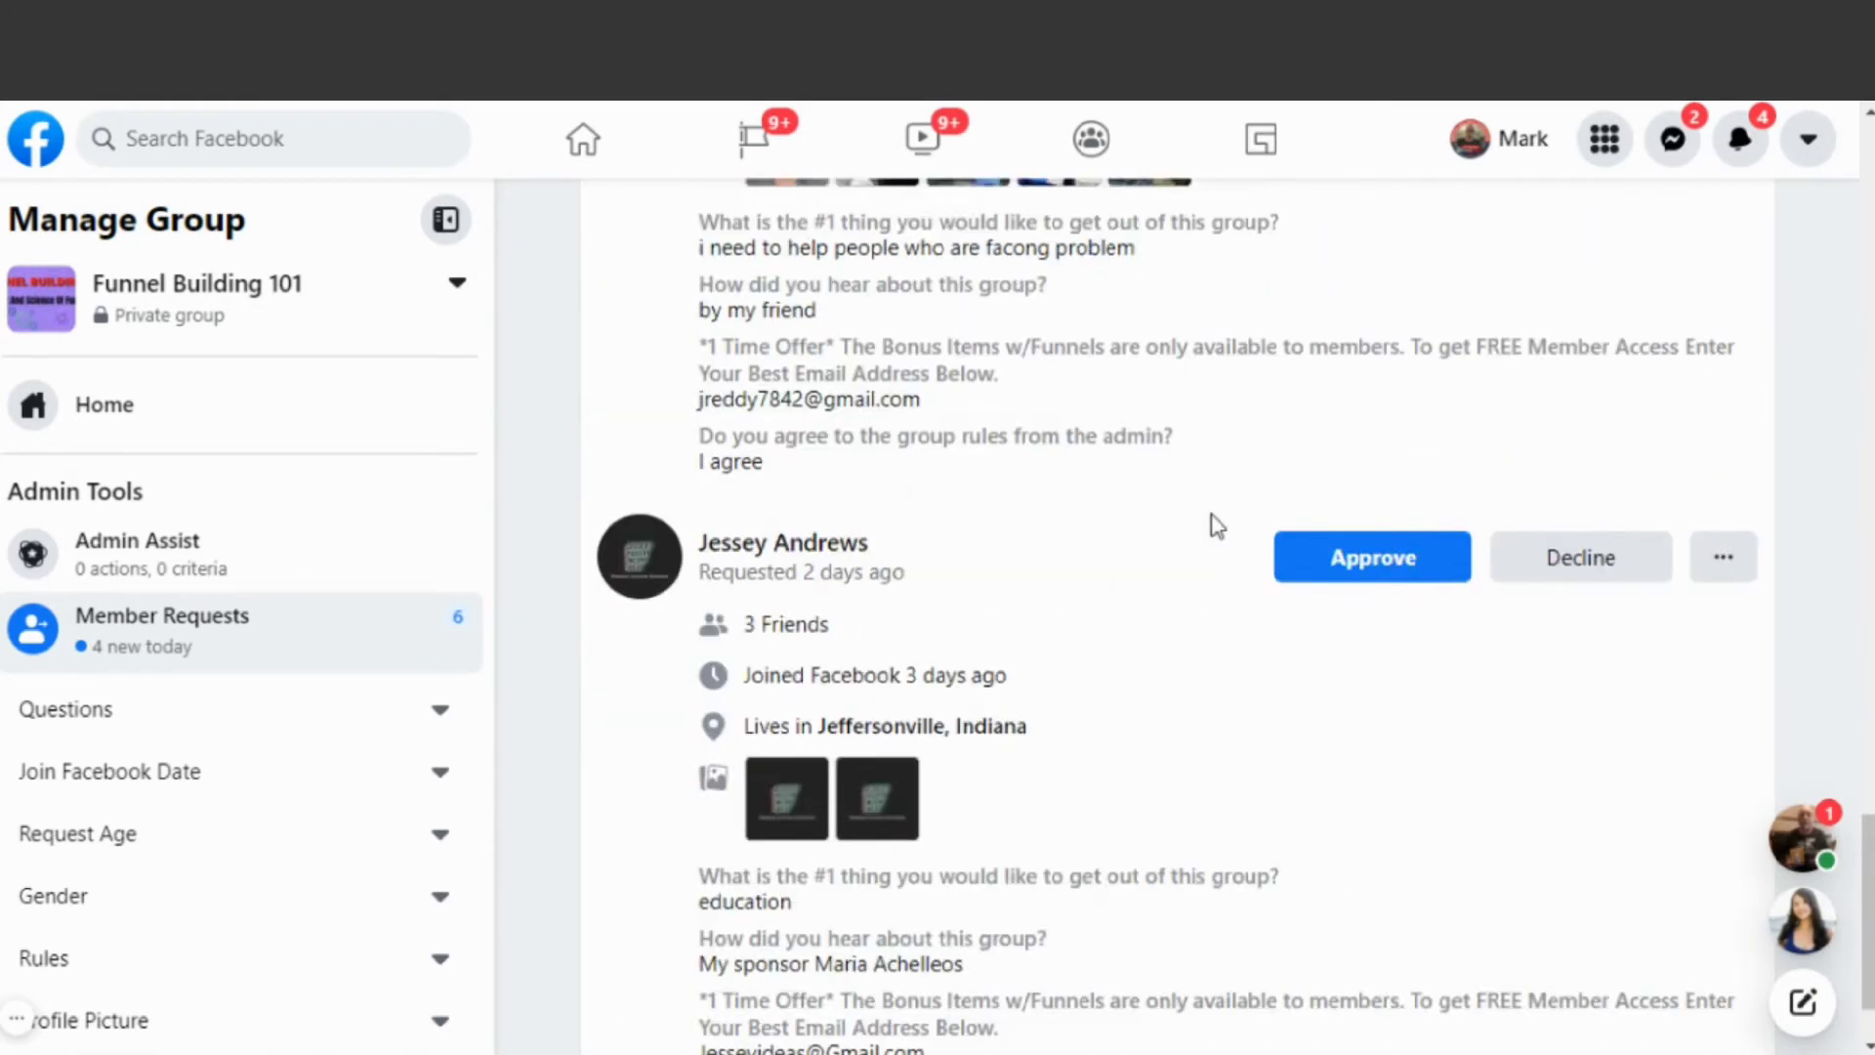
scroll(1218, 527, "up", 20)
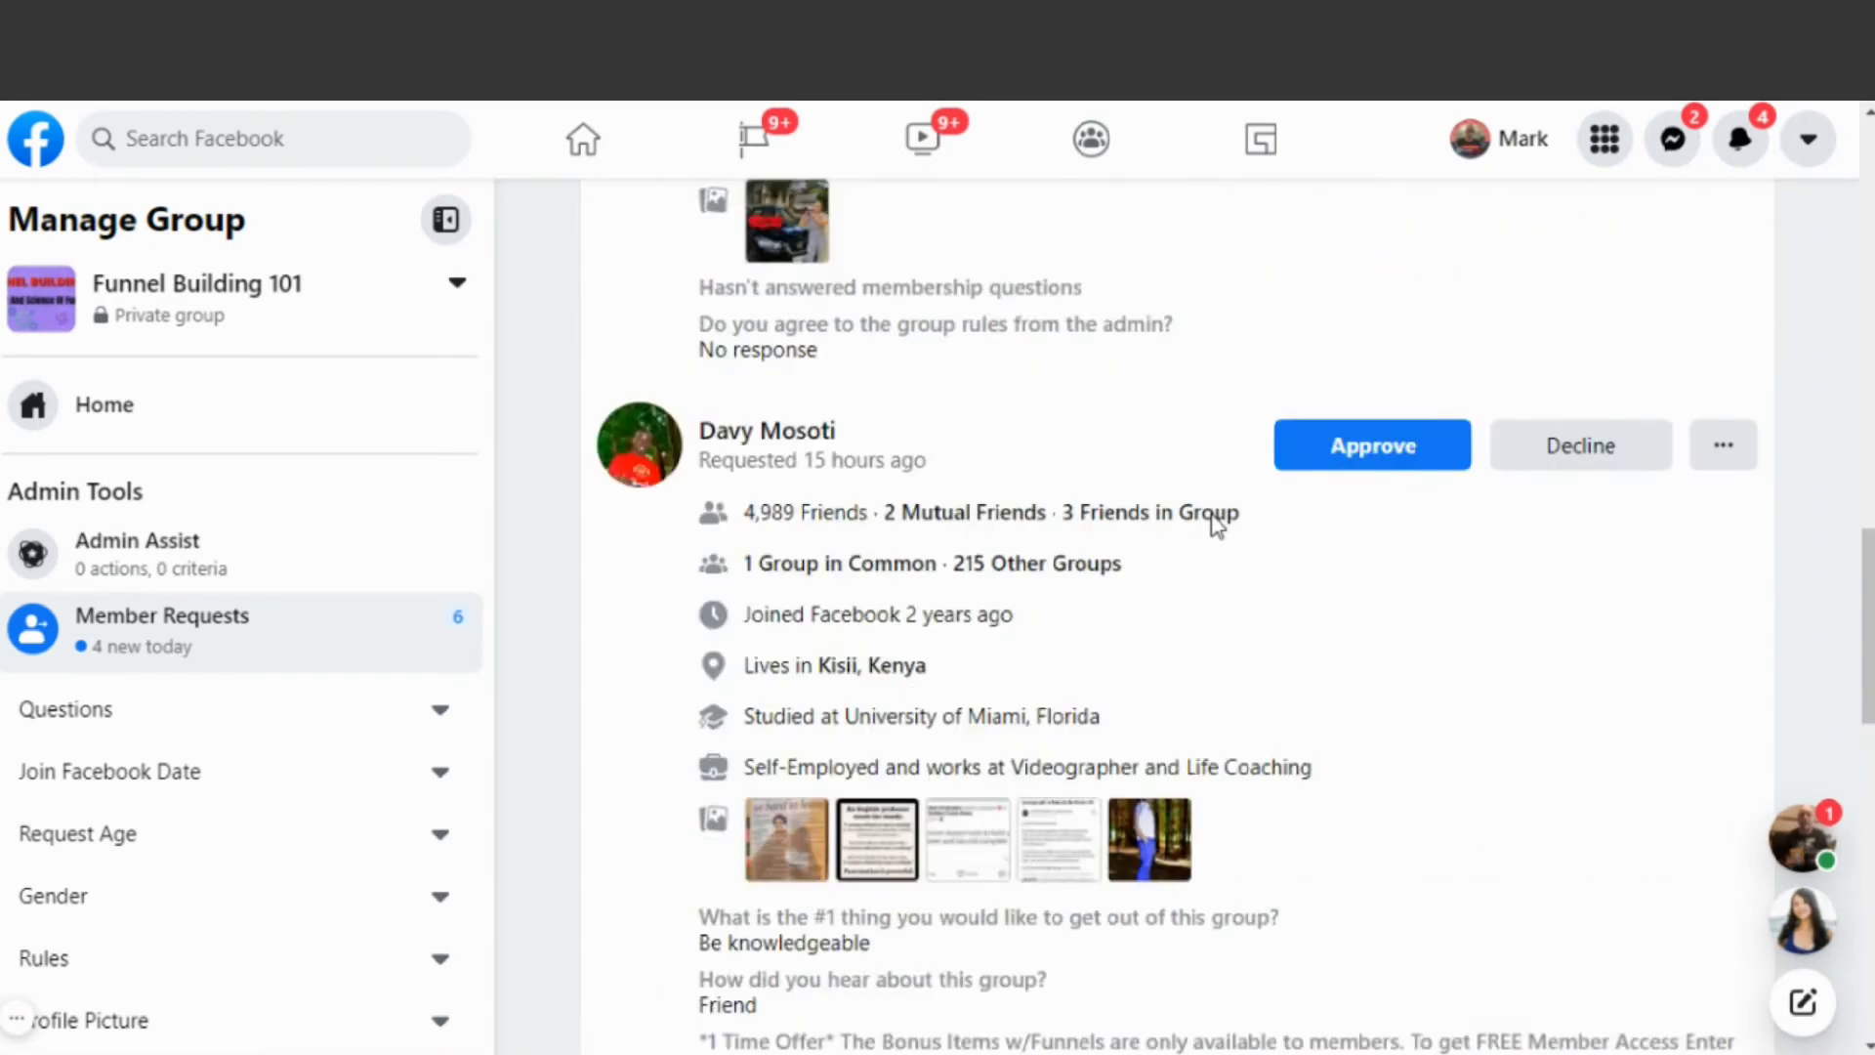
scroll(1211, 524, "up", 4)
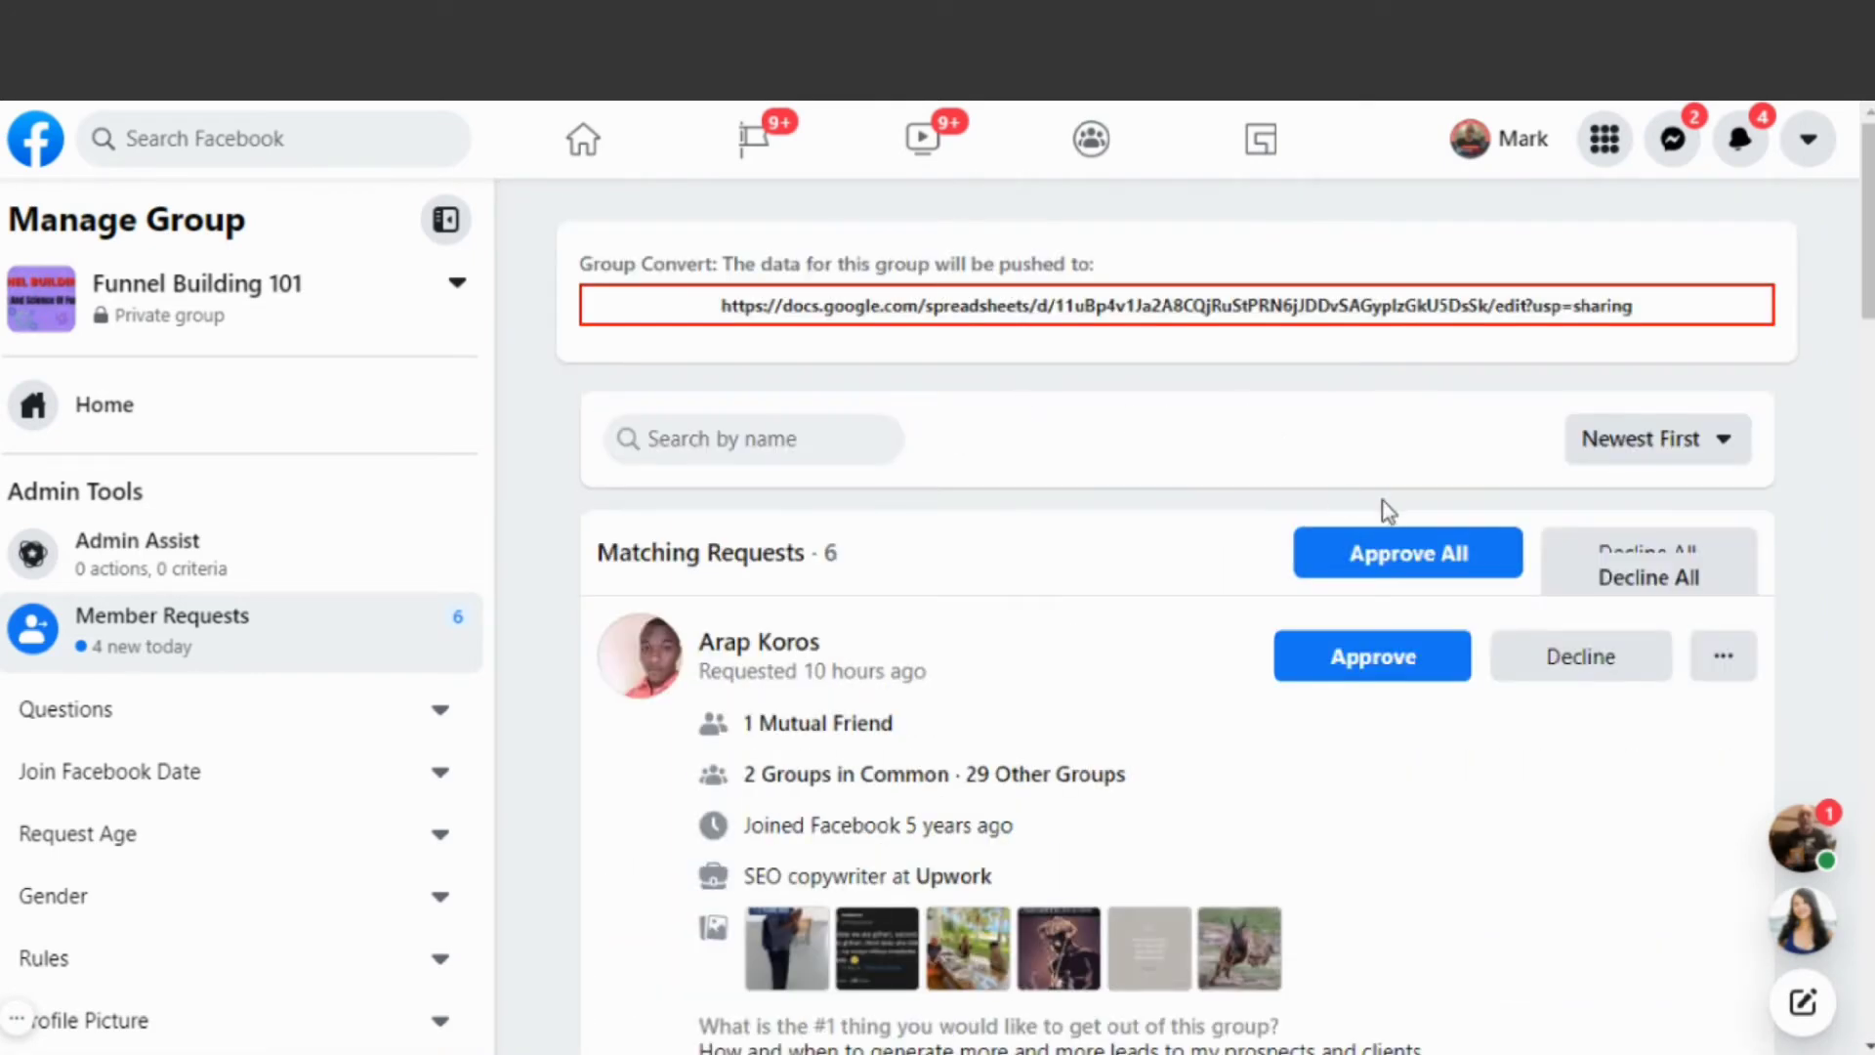
Step: Approve all 6 pending requests with Approve All, letting Group Convert's automation run
left_click(1387, 562)
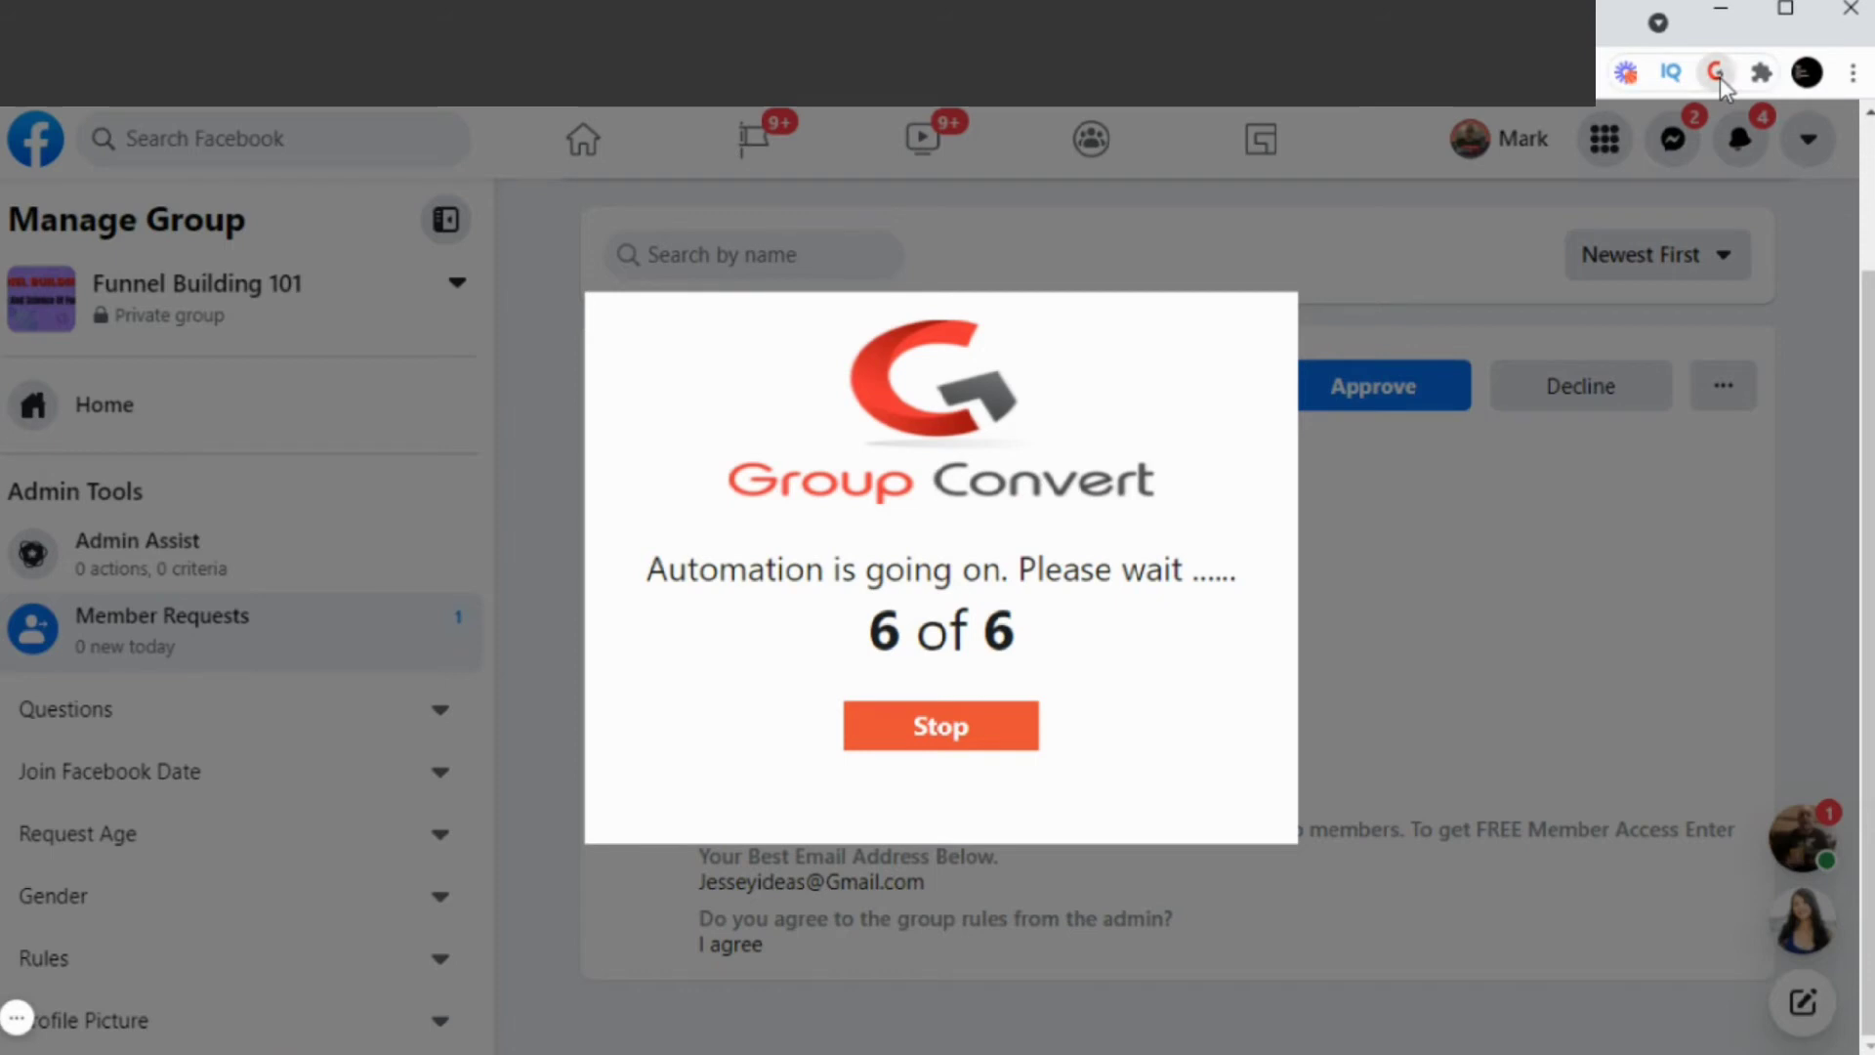
Step: Open Group Convert's View Data page and scroll through the accepted member's captured answers
left_click(1720, 78)
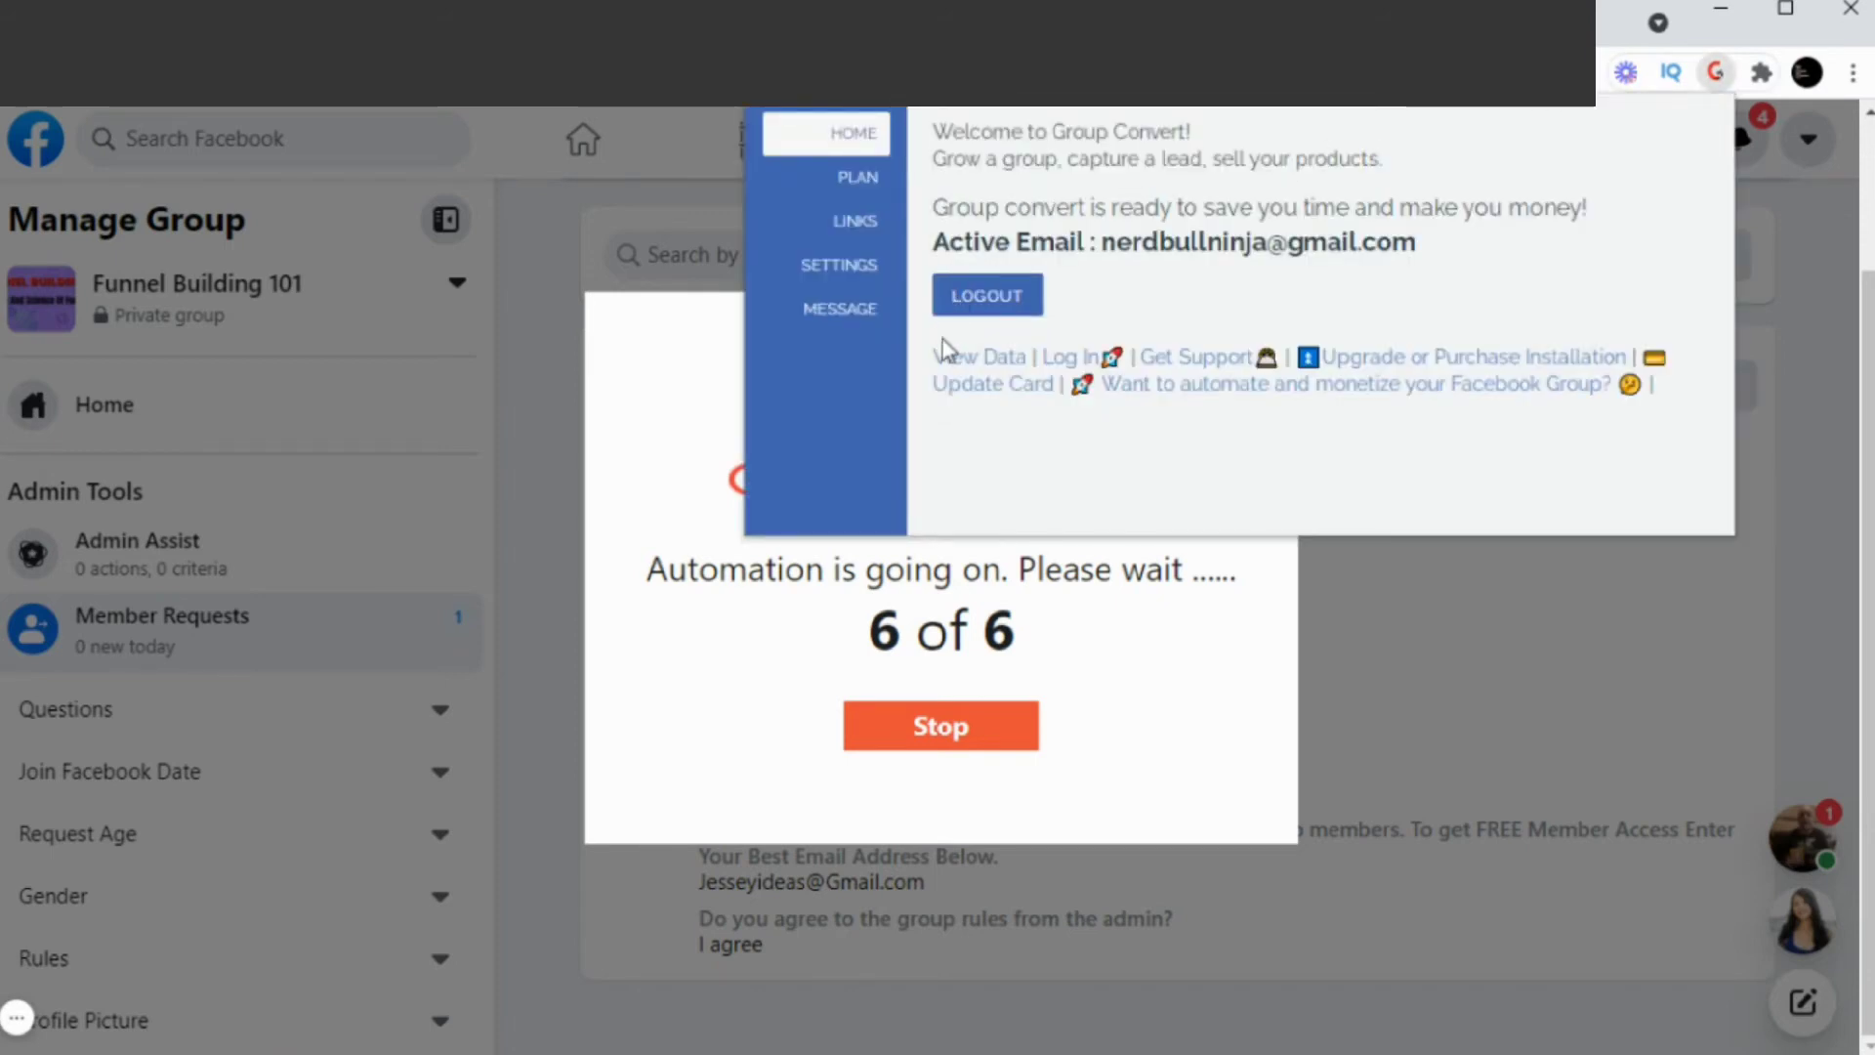
left_click(954, 360)
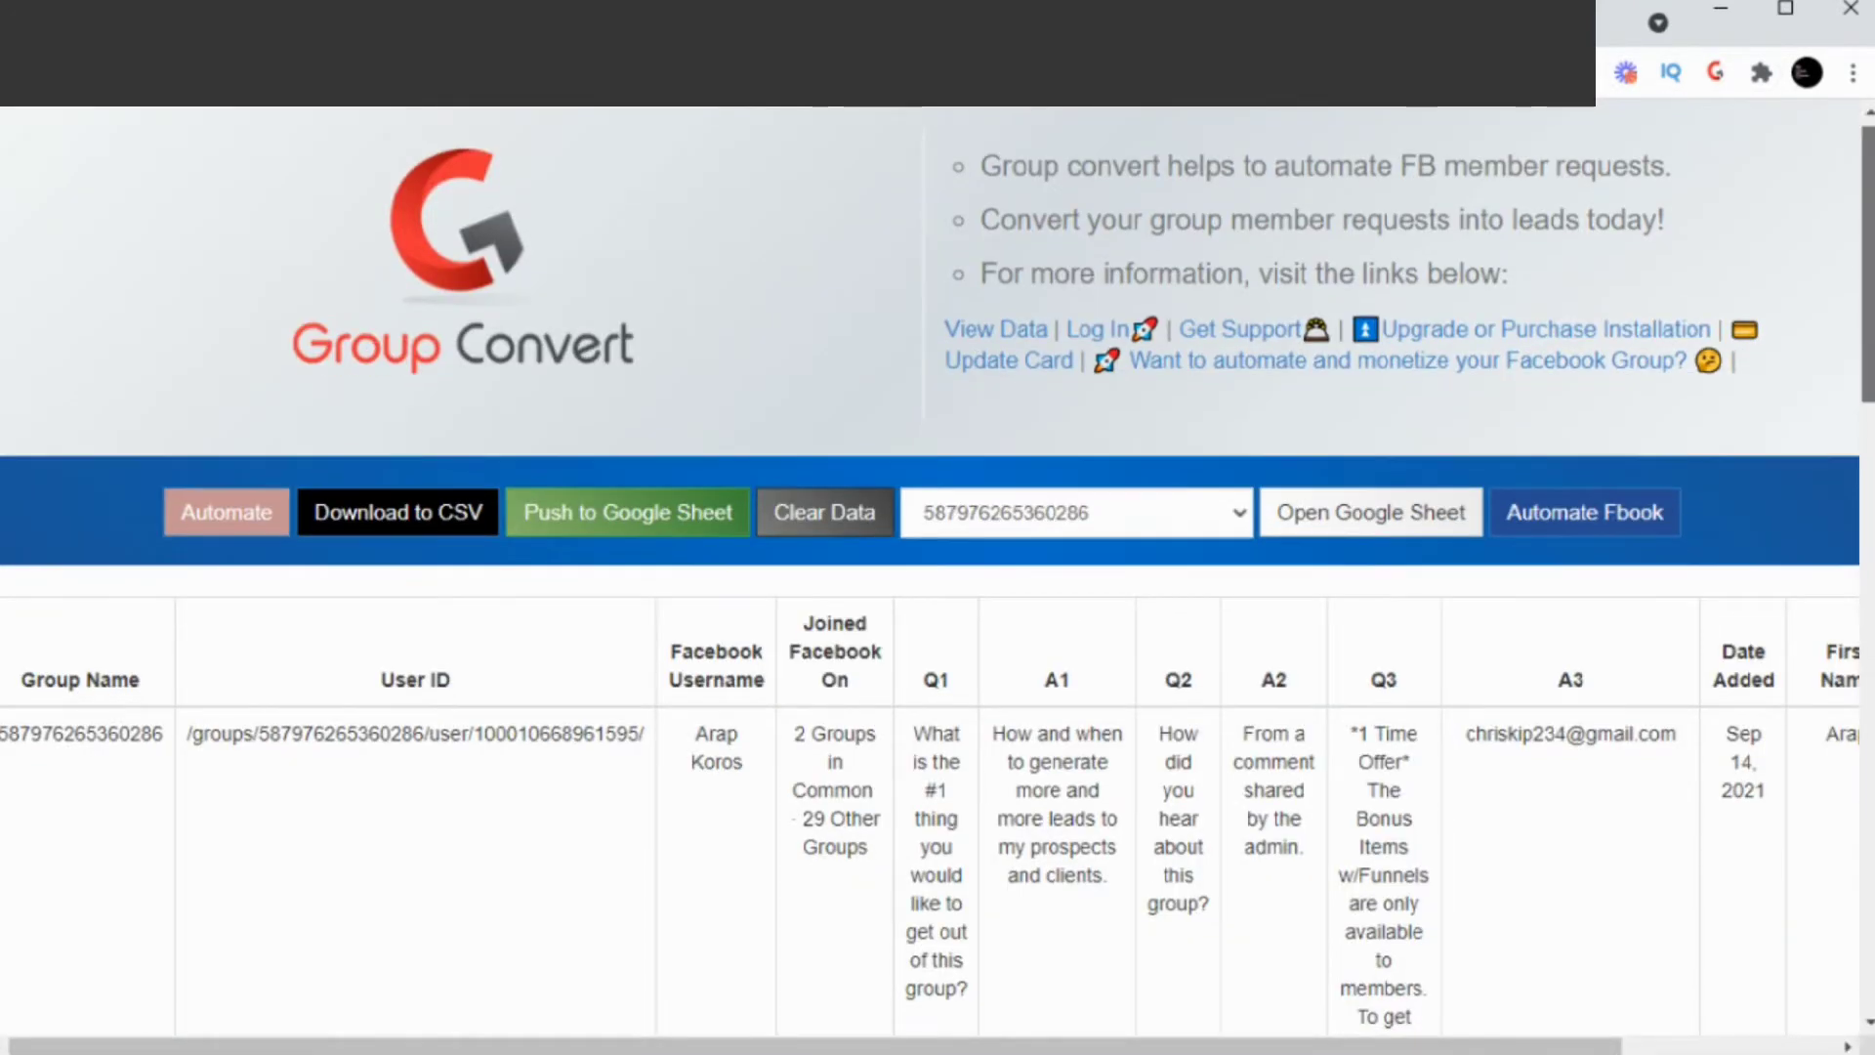
scroll(1582, 419, "down", 8)
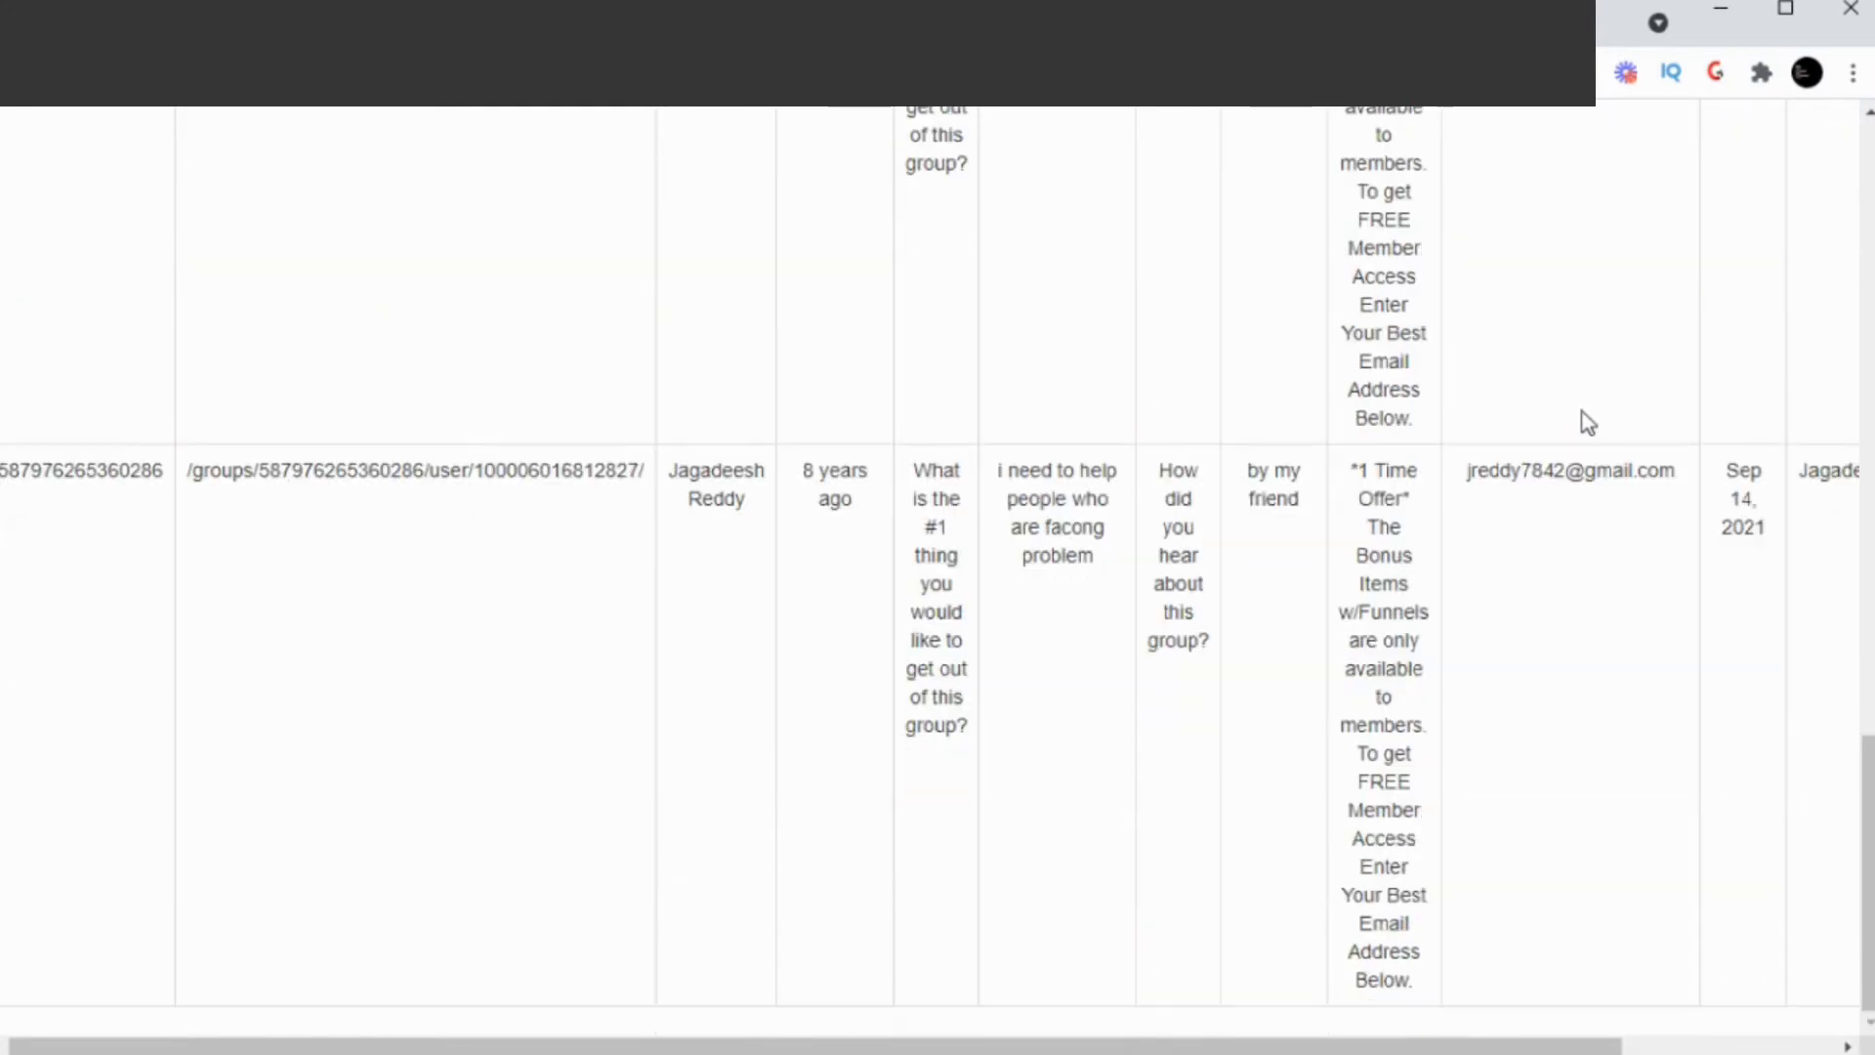
scroll(1600, 430, "up", 9)
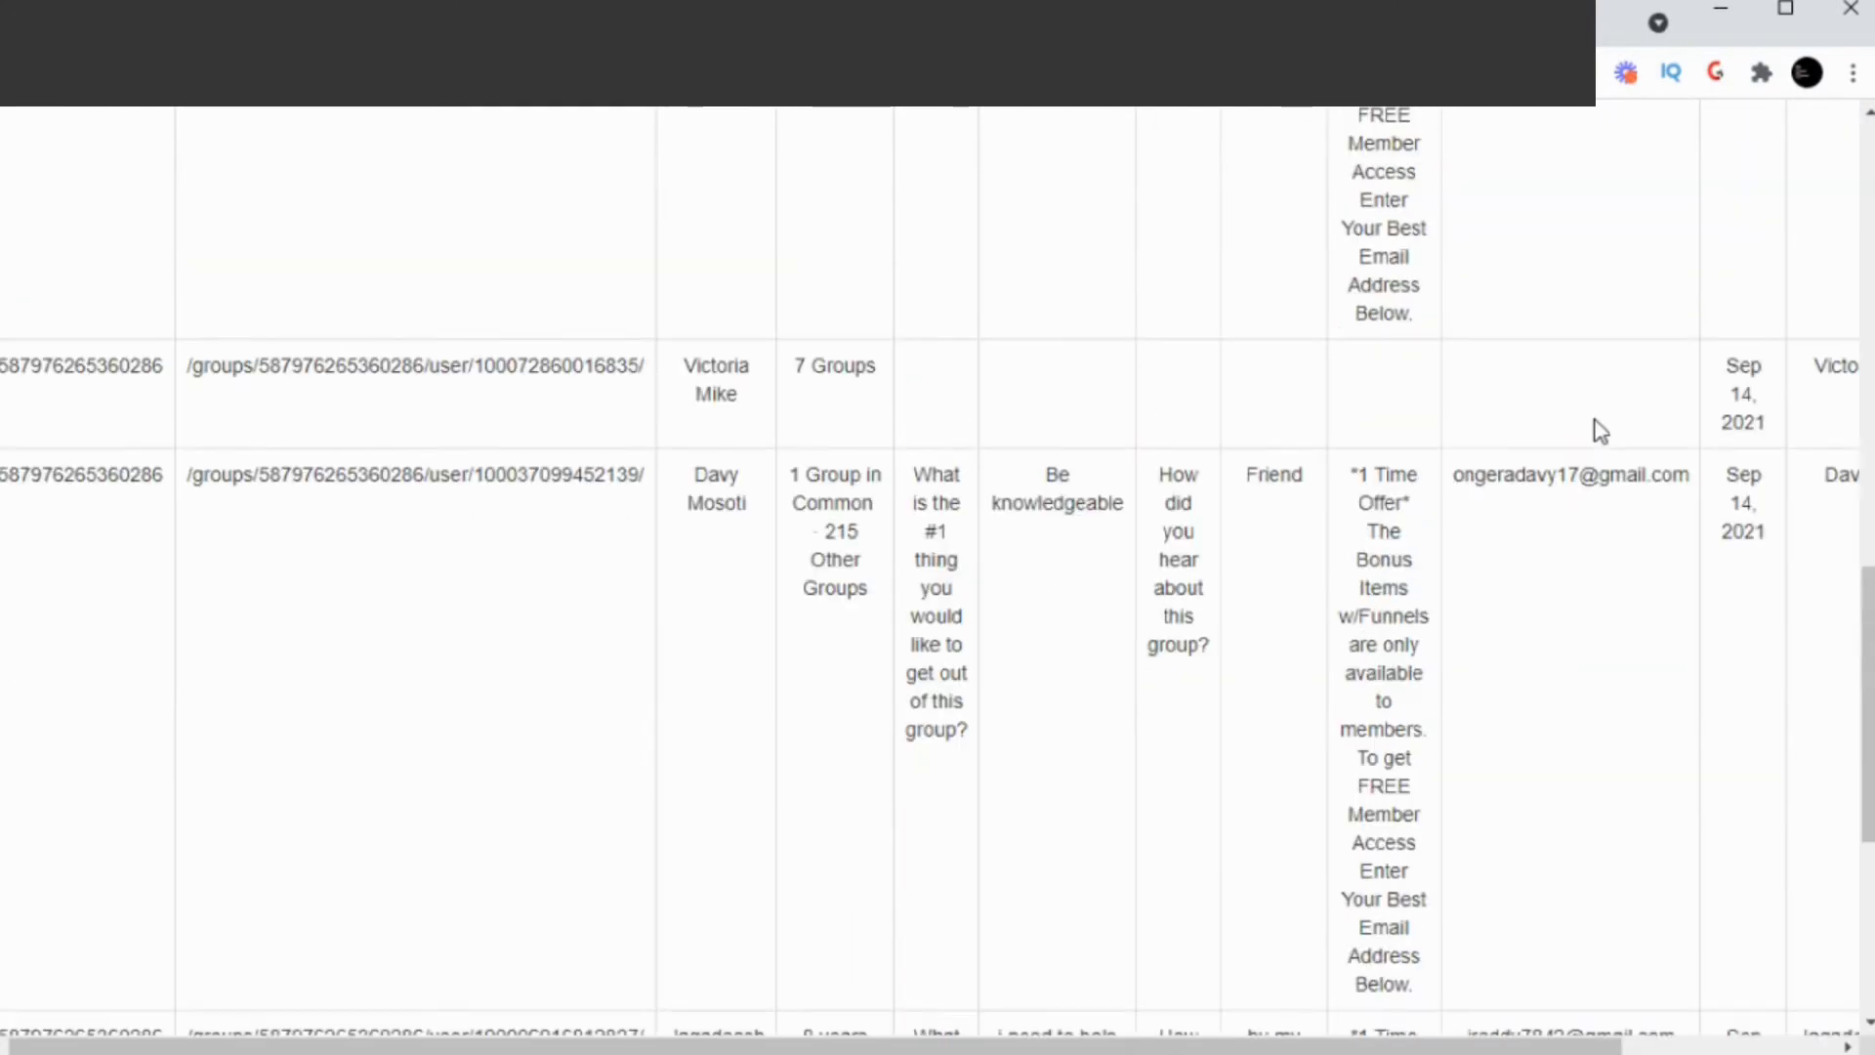
scroll(1600, 431, "up", 9)
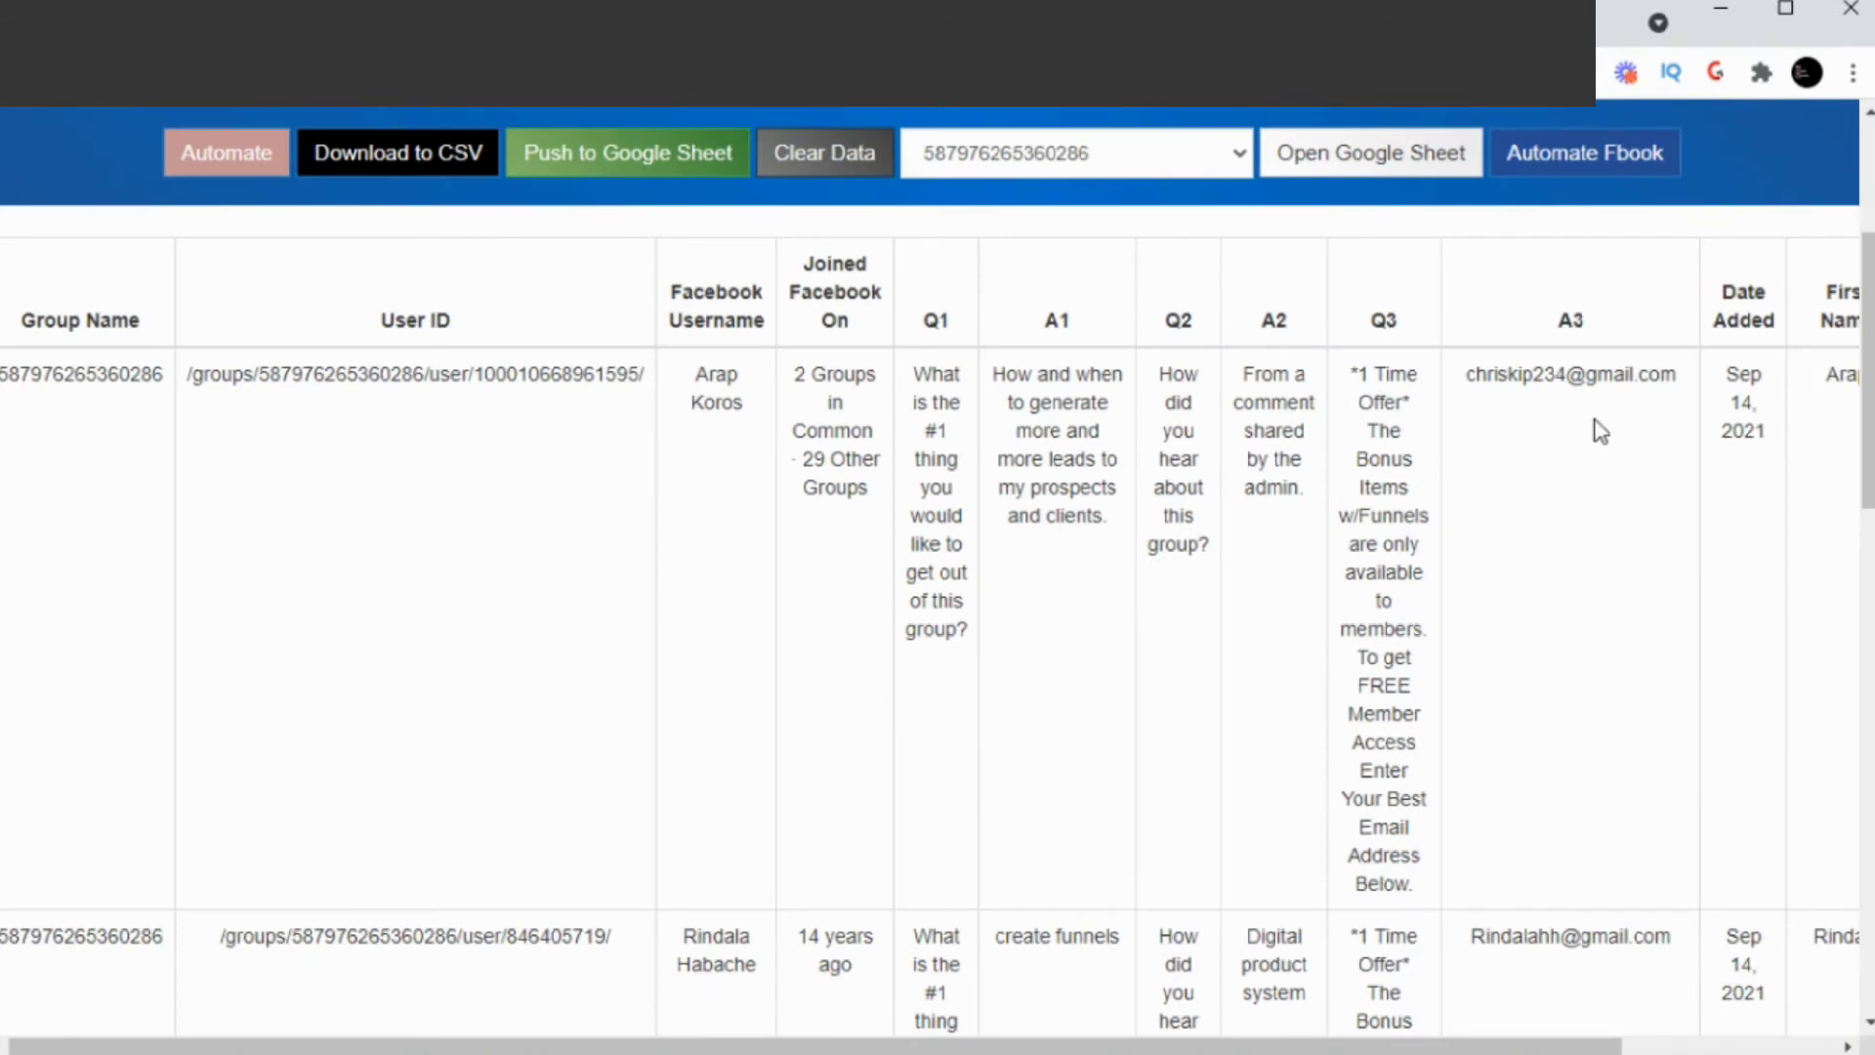
scroll(1600, 431, "up", 4)
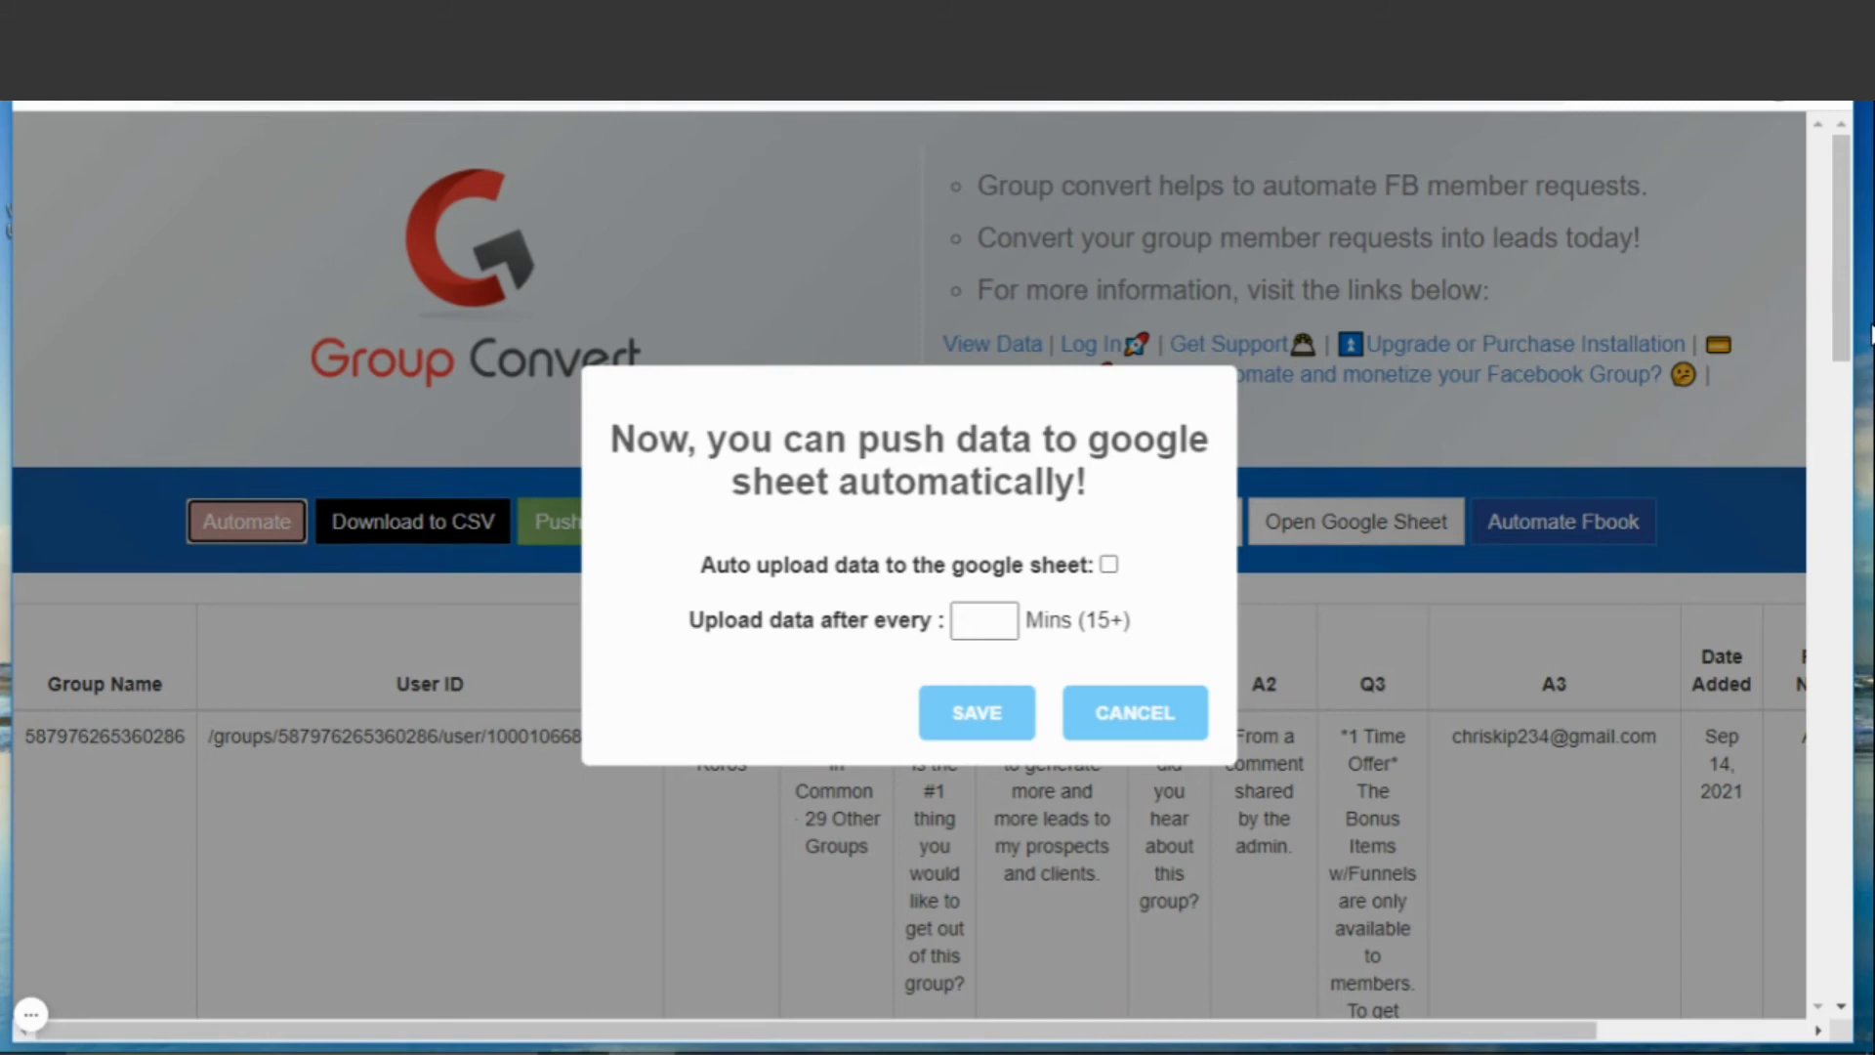
Step: Submit the empty auto-upload interval, which triggers the 'Please enter above 15 mins' warning
key("Return")
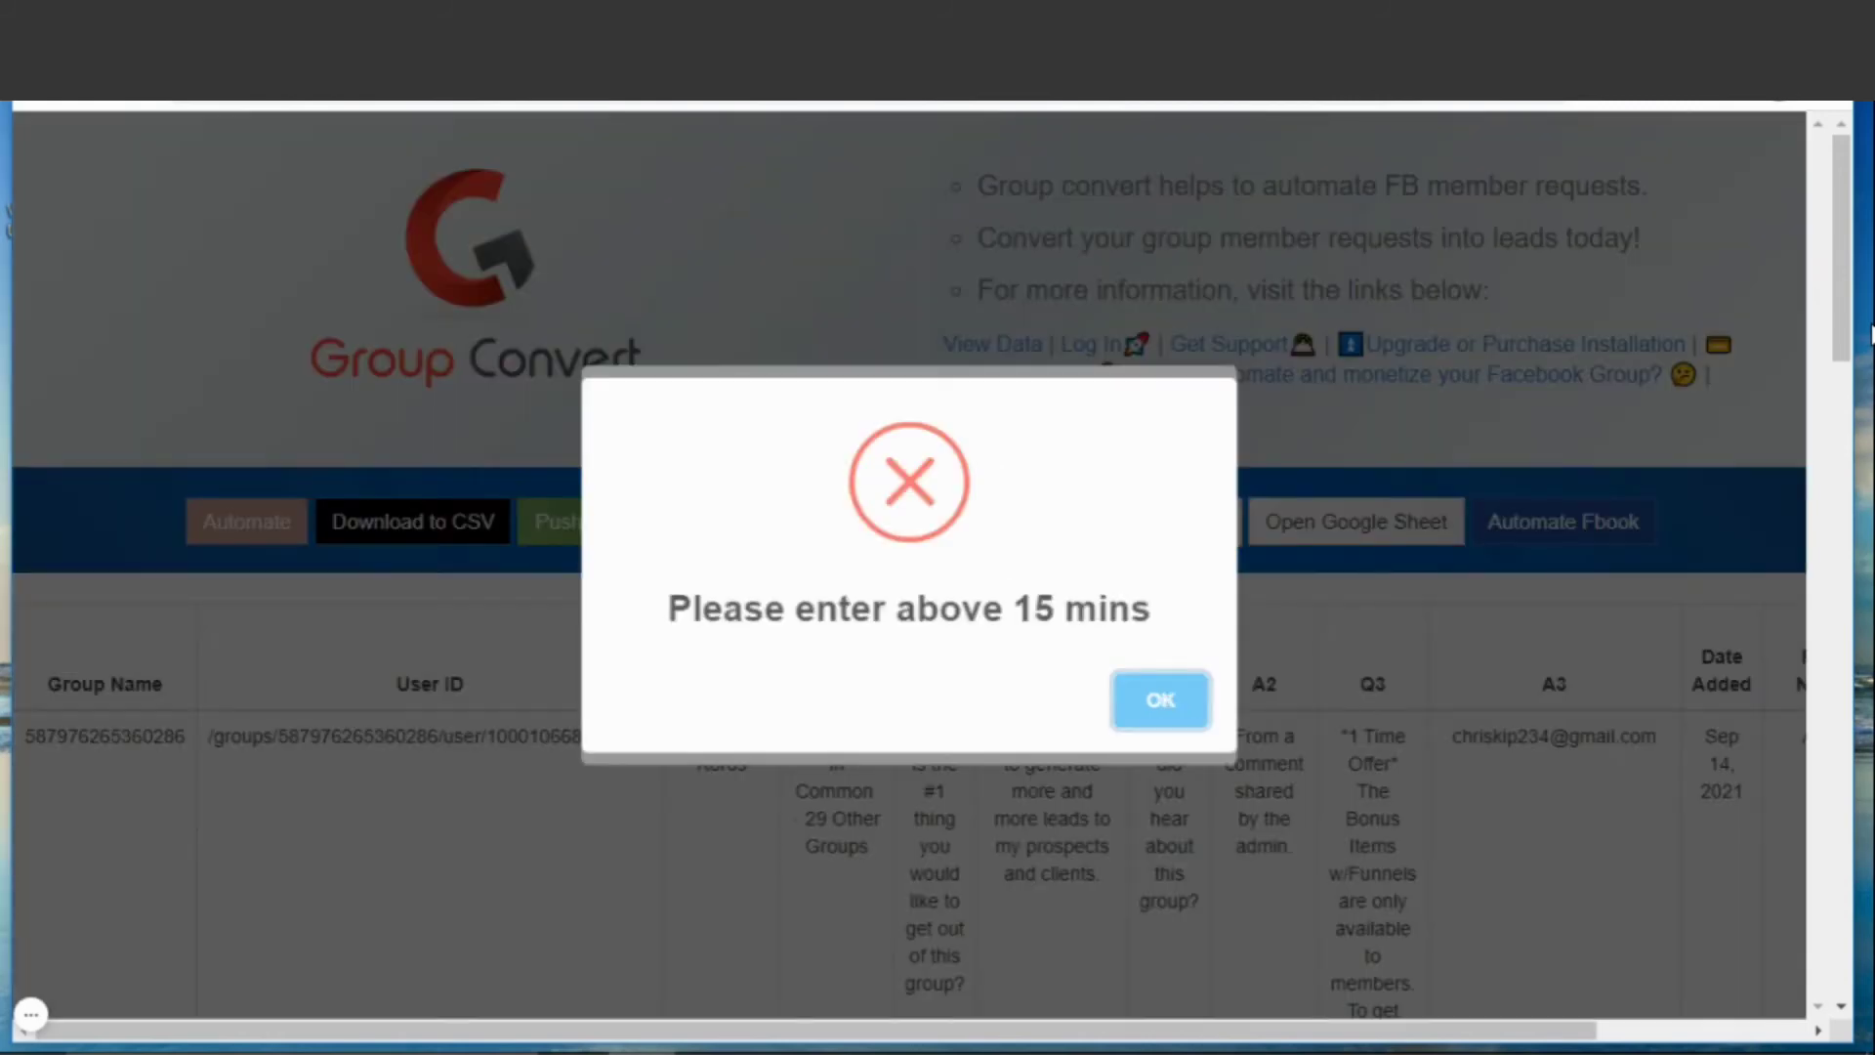